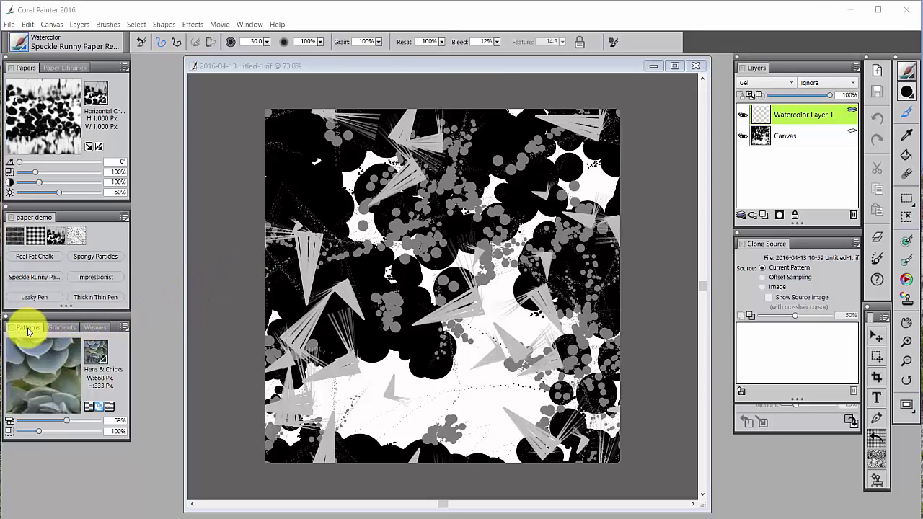
Define the image as a seamless pattern and shift the wrapped artwork upward
{"action": "left_click", "coordinate": [124, 330]}
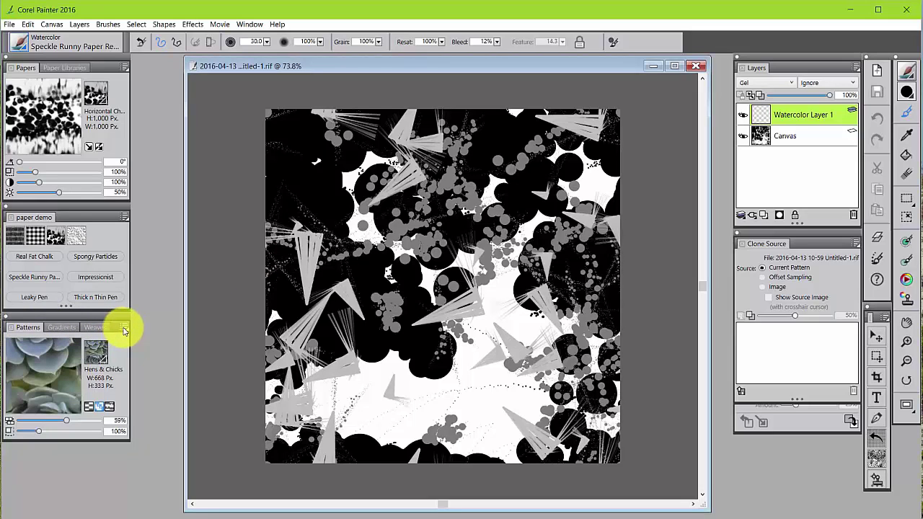
{"action": "left_click", "coordinate": [124, 330]}
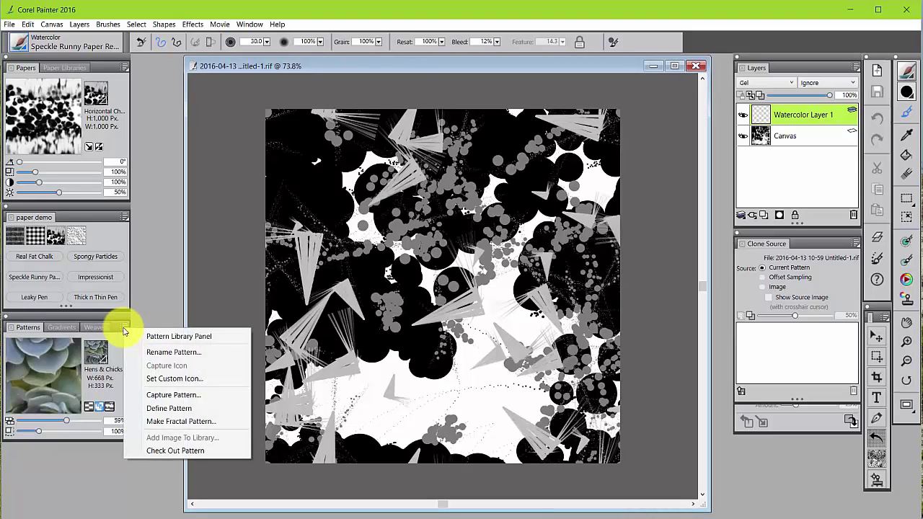
{"action": "left_click", "coordinate": [160, 409]}
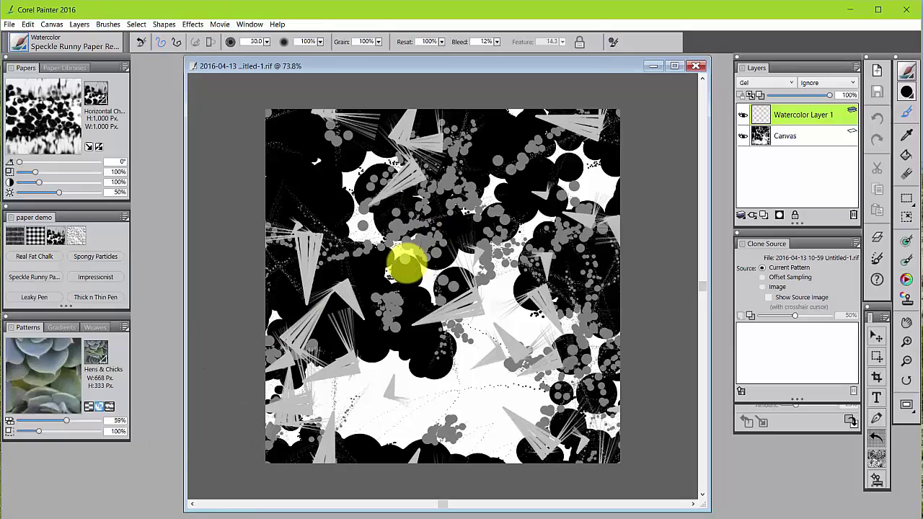
{"action": "left_click_drag", "start_coordinate": [494, 243], "coordinate": [491, 161]}
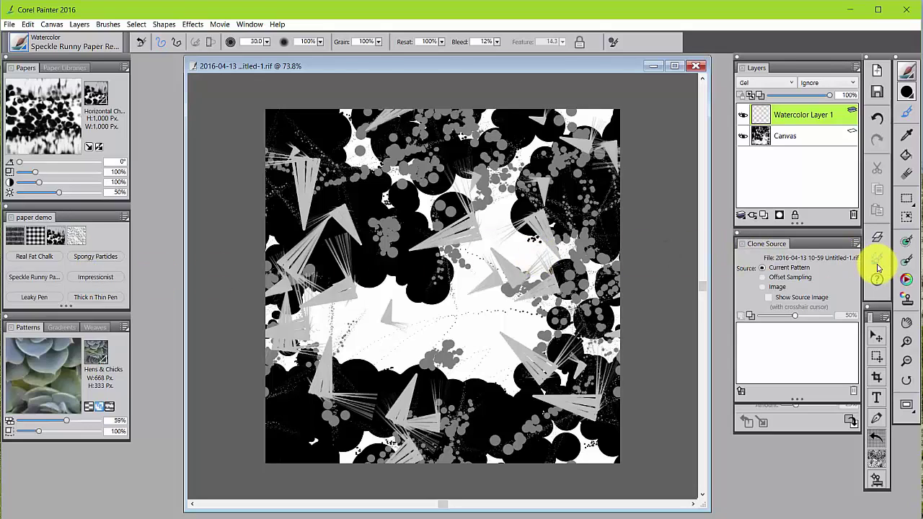
Try a speckled watercolor stroke across the canvas edge at the upper-right corner, and undo it
{"action": "left_click", "coordinate": [907, 280]}
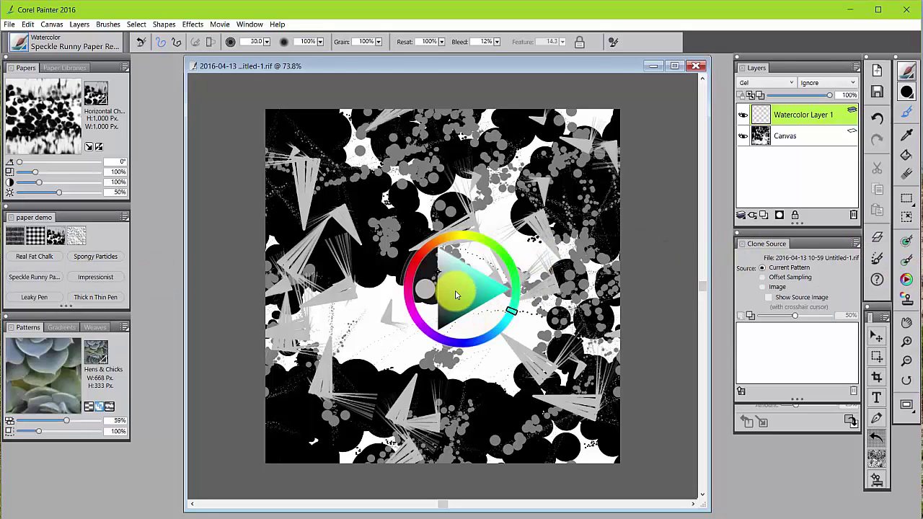
{"action": "left_click", "coordinate": [668, 268]}
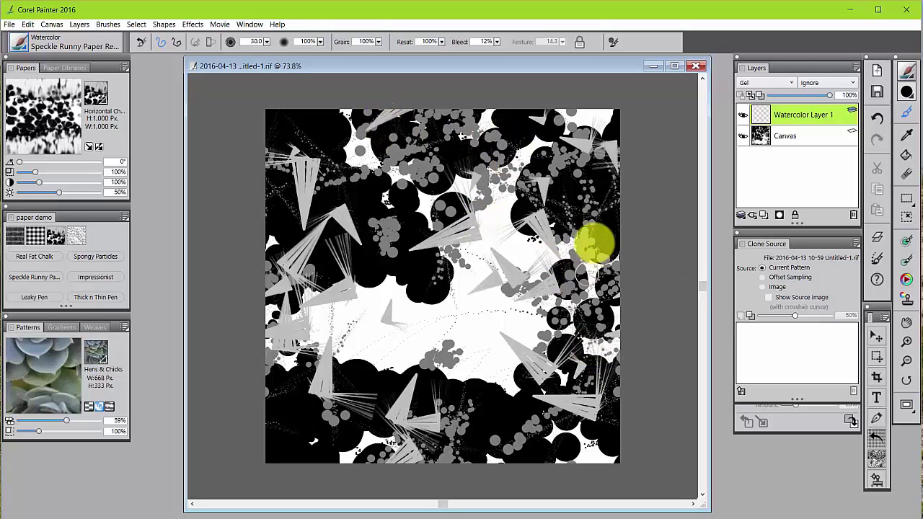
{"action": "left_click", "coordinate": [551, 114]}
{"action": "mouse_move", "coordinate": [551, 114]}
{"action": "left_mouse_down"}
{"action": "mouse_move", "coordinate": [614, 108]}
{"action": "mouse_move", "coordinate": [552, 111]}
{"action": "mouse_move", "coordinate": [626, 117]}
{"action": "left_mouse_up"}
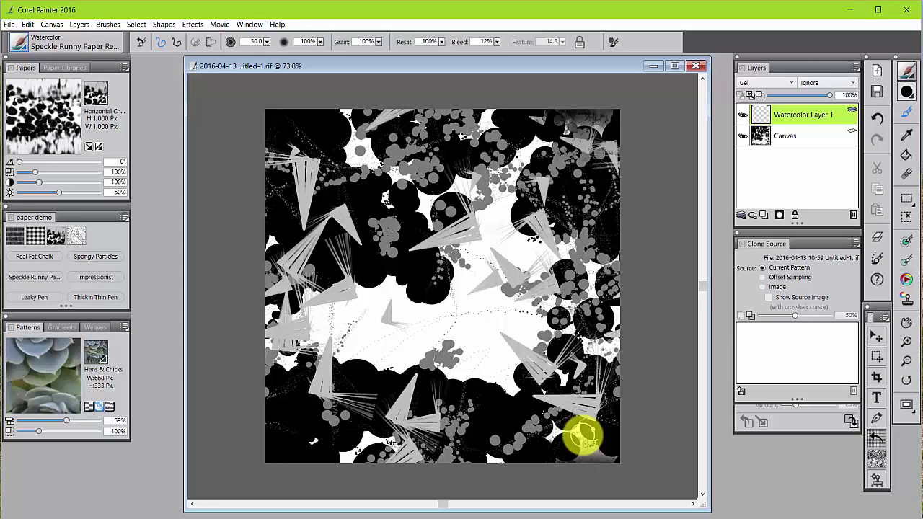
{"action": "key", "text": "ctrl+z"}
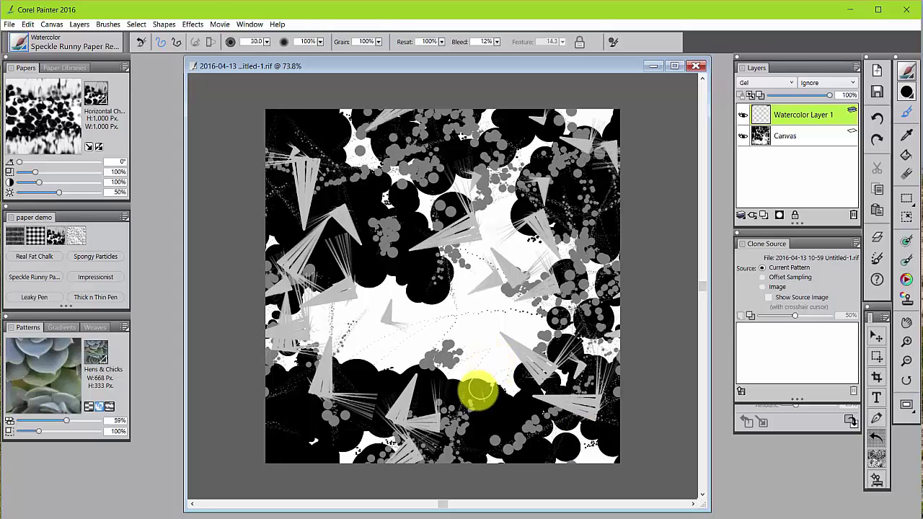
Paint speckled runny strokes across the central white area on Watercolor Layer 1 and drop the layer onto the canvas
{"action": "mouse_move", "coordinate": [328, 299]}
{"action": "left_mouse_down"}
{"action": "mouse_move", "coordinate": [437, 258]}
{"action": "mouse_move", "coordinate": [470, 207]}
{"action": "mouse_move", "coordinate": [509, 208]}
{"action": "mouse_move", "coordinate": [530, 232]}
{"action": "mouse_move", "coordinate": [495, 336]}
{"action": "mouse_move", "coordinate": [371, 353]}
{"action": "left_mouse_up"}
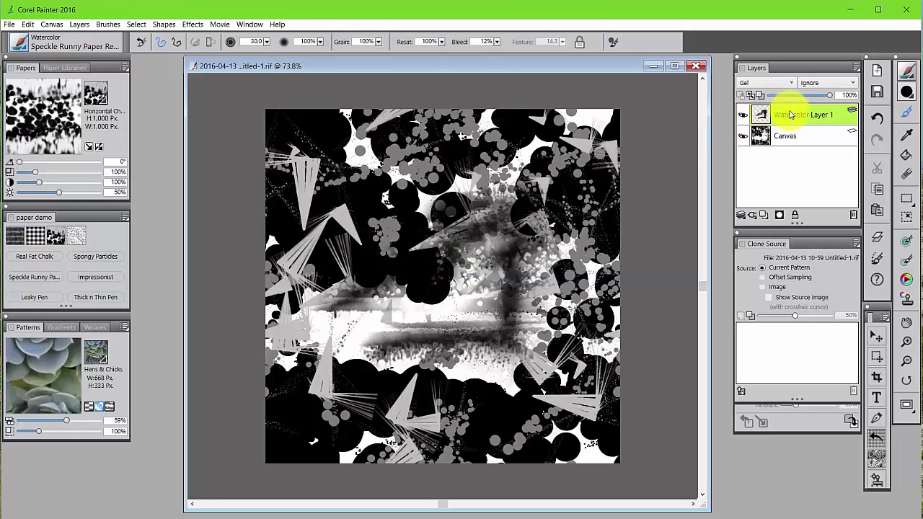
{"action": "left_click", "coordinate": [740, 216]}
{"action": "left_click", "coordinate": [642, 267]}
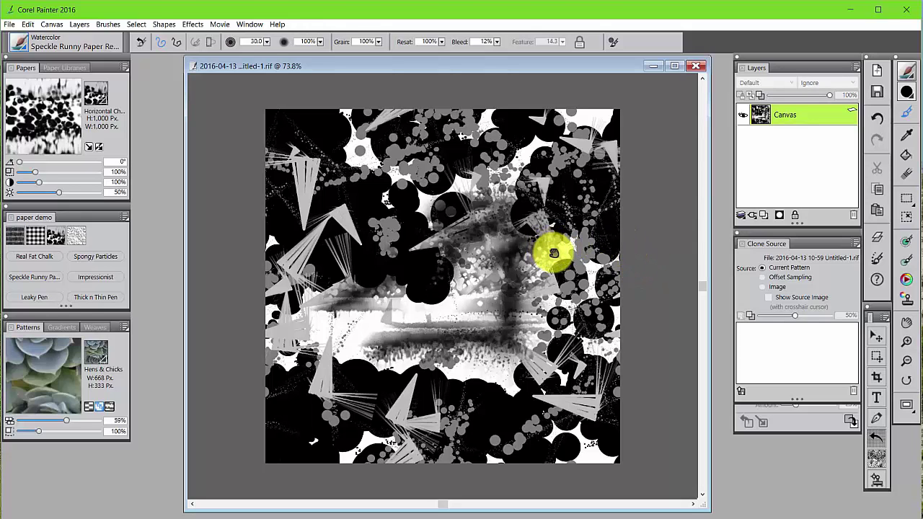
Shift the wrapped artwork left and slightly down, and lift the canvas to a watercolor layer
{"action": "mouse_move", "coordinate": [553, 252]}
{"action": "left_mouse_down"}
{"action": "mouse_move", "coordinate": [500, 274]}
{"action": "mouse_move", "coordinate": [361, 298]}
{"action": "left_mouse_up"}
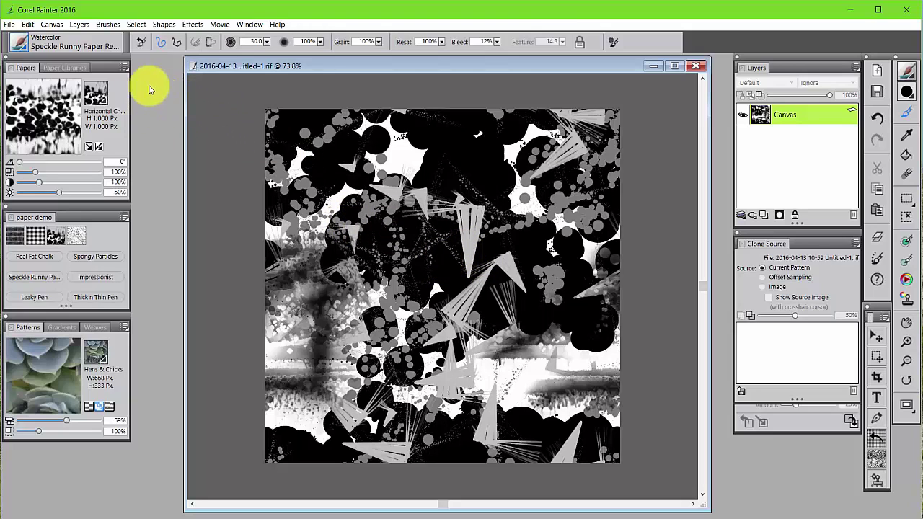
{"action": "left_click", "coordinate": [79, 23]}
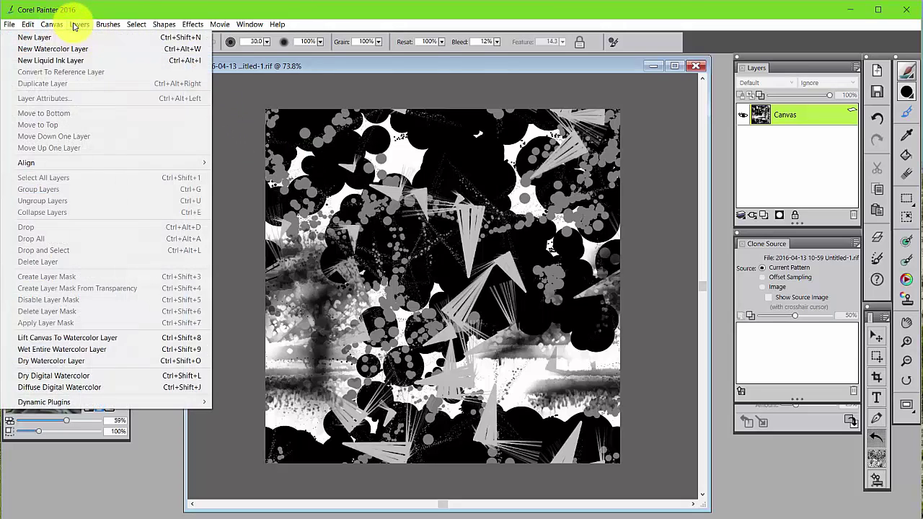
{"action": "left_click", "coordinate": [84, 341]}
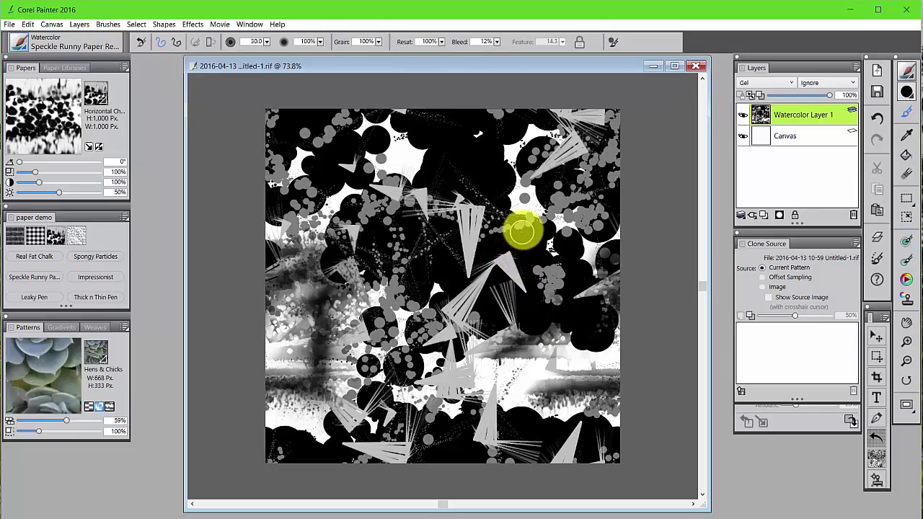
Paint speckled runny strokes over the dark shapes across the centre, right side and upper left of the watercolor layer
{"action": "left_click", "coordinate": [906, 280]}
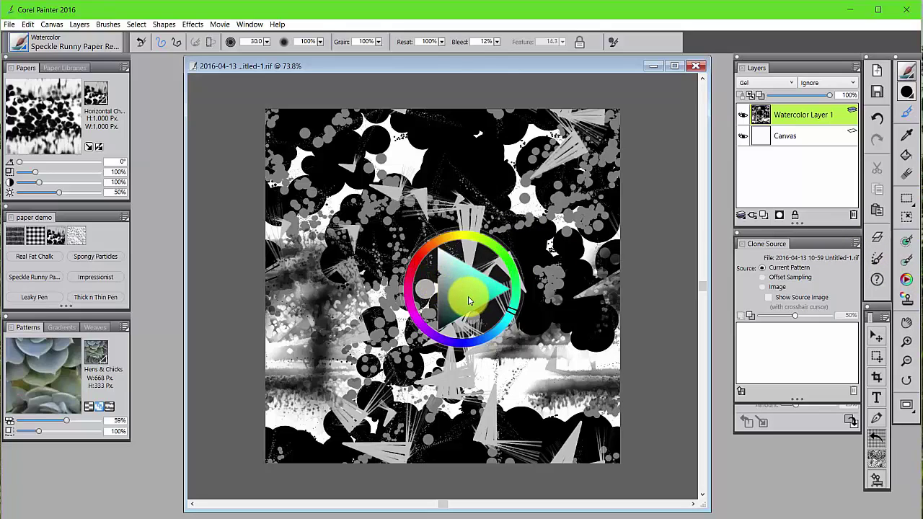
{"action": "left_click", "coordinate": [661, 253]}
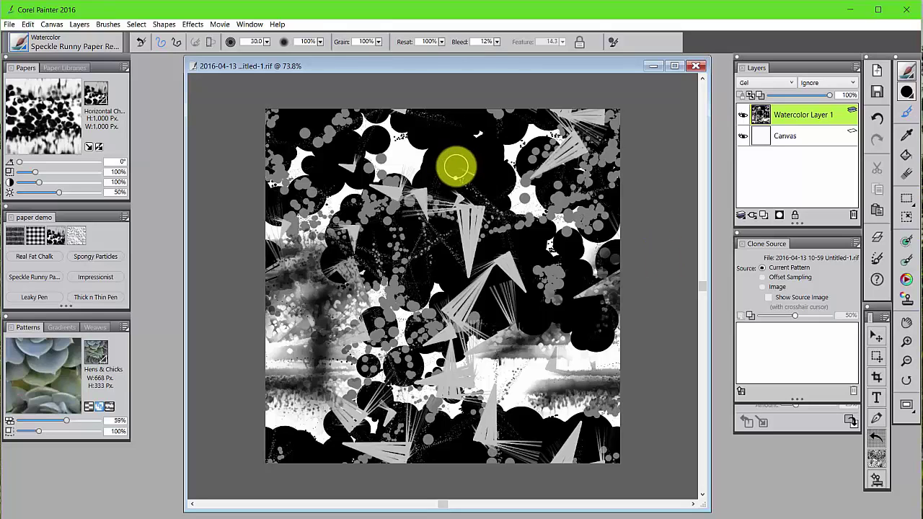
{"action": "mouse_move", "coordinate": [456, 167]}
{"action": "left_mouse_down"}
{"action": "mouse_move", "coordinate": [393, 173]}
{"action": "mouse_move", "coordinate": [483, 158]}
{"action": "mouse_move", "coordinate": [506, 165]}
{"action": "mouse_move", "coordinate": [443, 176]}
{"action": "mouse_move", "coordinate": [399, 198]}
{"action": "mouse_move", "coordinate": [497, 188]}
{"action": "mouse_move", "coordinate": [542, 199]}
{"action": "mouse_move", "coordinate": [441, 245]}
{"action": "mouse_move", "coordinate": [557, 214]}
{"action": "mouse_move", "coordinate": [541, 380]}
{"action": "mouse_move", "coordinate": [496, 368]}
{"action": "mouse_move", "coordinate": [393, 376]}
{"action": "mouse_move", "coordinate": [405, 389]}
{"action": "mouse_move", "coordinate": [465, 384]}
{"action": "left_mouse_up"}
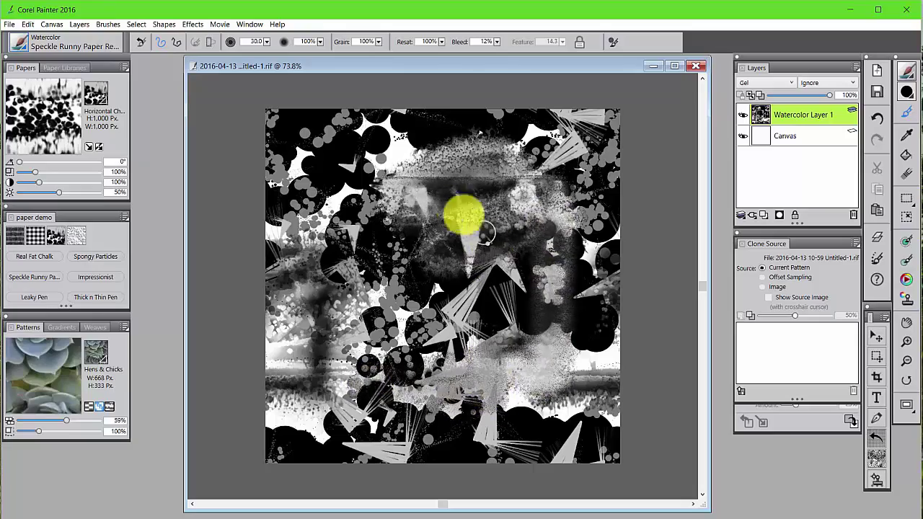
{"action": "left_click_drag", "start_coordinate": [324, 147], "coordinate": [356, 206]}
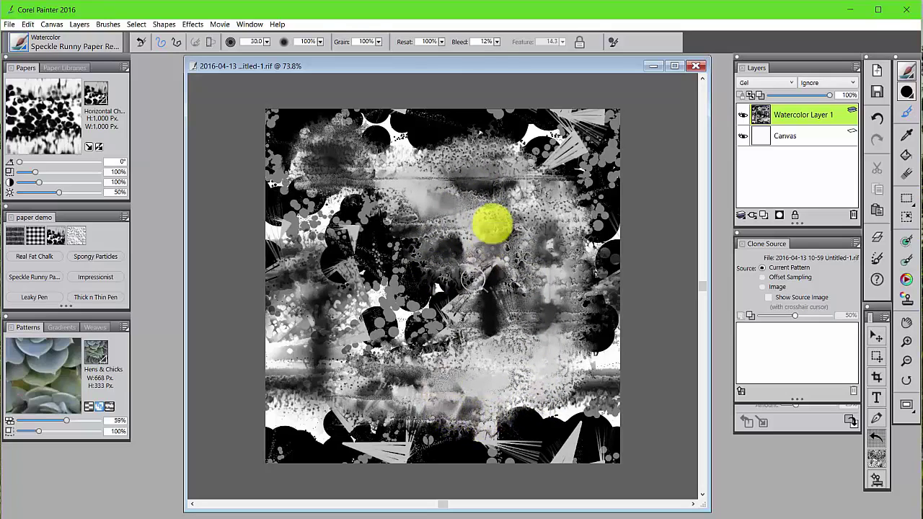
Drop the watercolor layer onto the canvas and shift the wrapped artwork so the black band crosses the middle
{"action": "left_click", "coordinate": [742, 216]}
{"action": "left_click", "coordinate": [646, 268]}
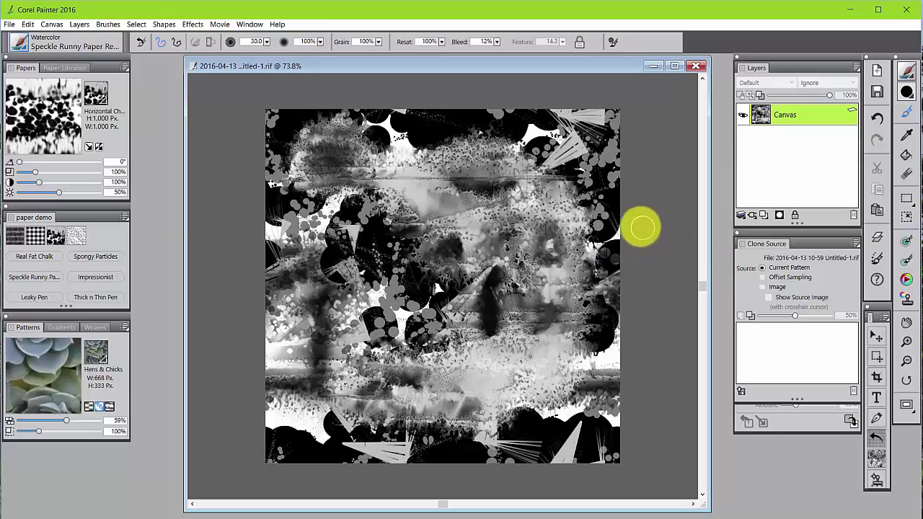
{"action": "left_click_drag", "start_coordinate": [525, 216], "coordinate": [421, 282]}
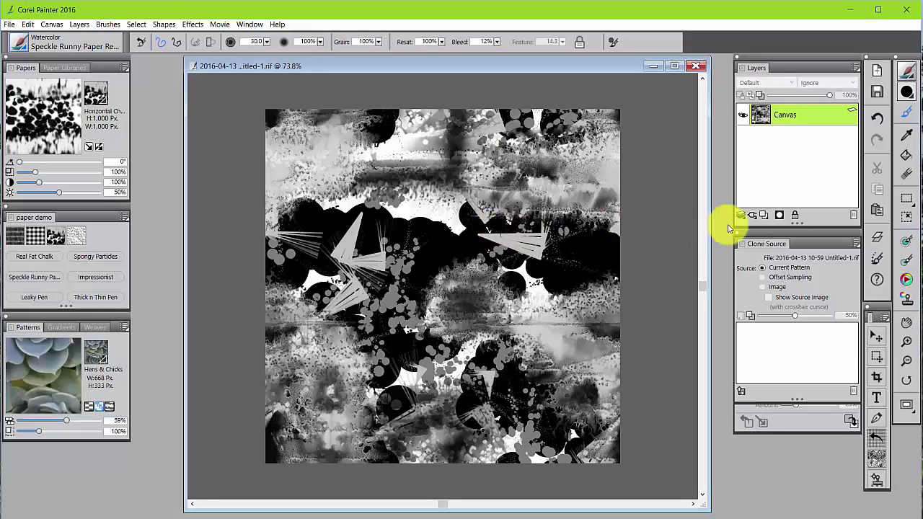
On a new layer, draw a light grey double loop at the centre using the Thick n Thin Pen at size 10.2
{"action": "left_click", "coordinate": [767, 217]}
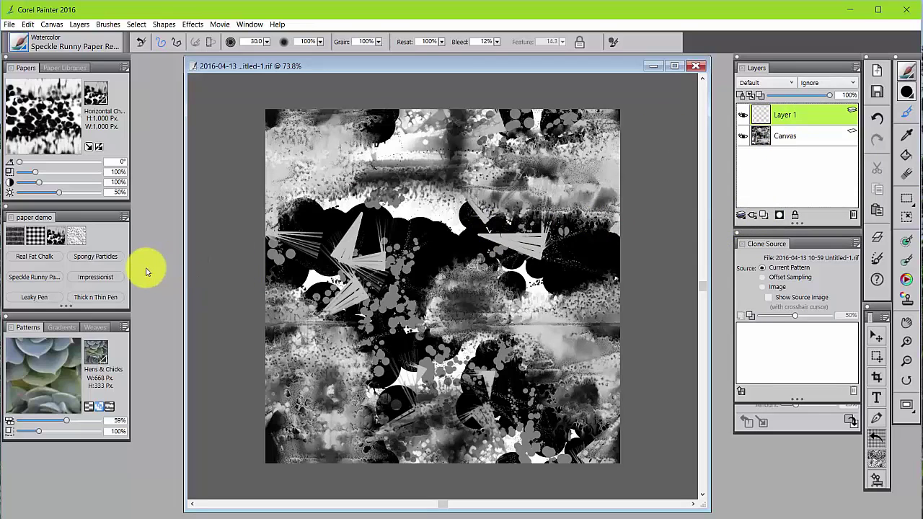
{"action": "left_click", "coordinate": [101, 299]}
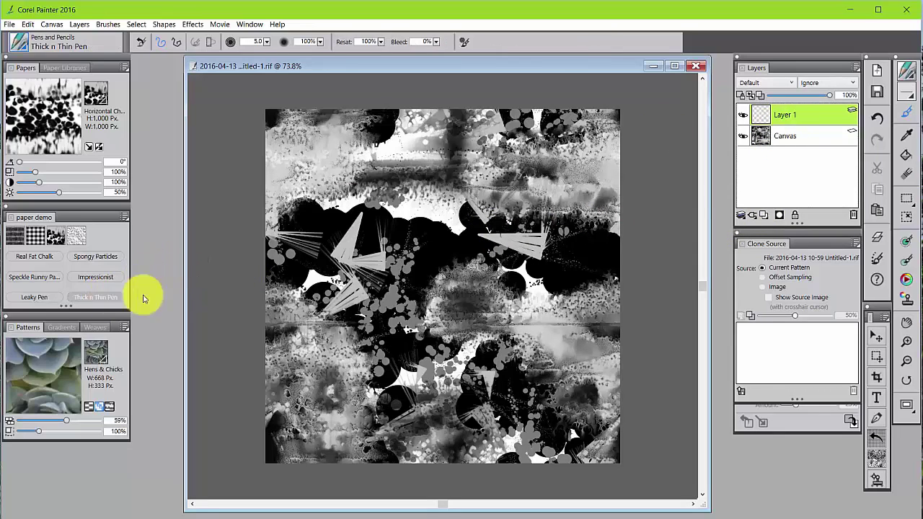
{"action": "left_click", "coordinate": [906, 280]}
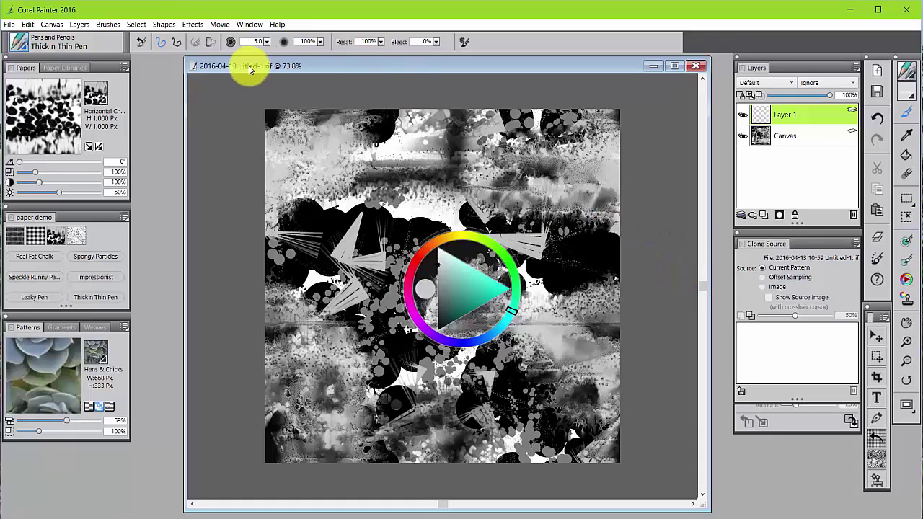
{"action": "left_click", "coordinate": [266, 43]}
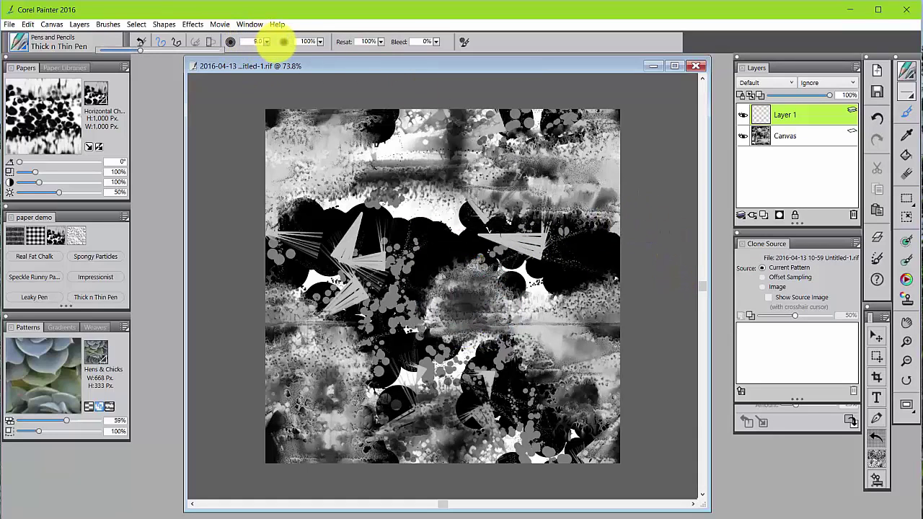
{"action": "left_click_drag", "start_coordinate": [283, 41], "coordinate": [298, 93]}
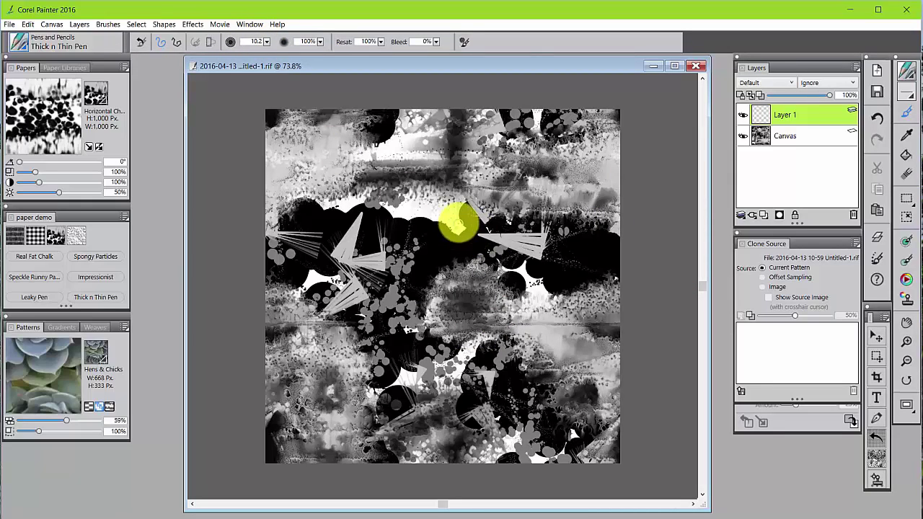
{"action": "mouse_move", "coordinate": [469, 225]}
{"action": "left_mouse_down"}
{"action": "mouse_move", "coordinate": [387, 212]}
{"action": "mouse_move", "coordinate": [501, 324]}
{"action": "mouse_move", "coordinate": [411, 303]}
{"action": "mouse_move", "coordinate": [378, 344]}
{"action": "left_mouse_up"}
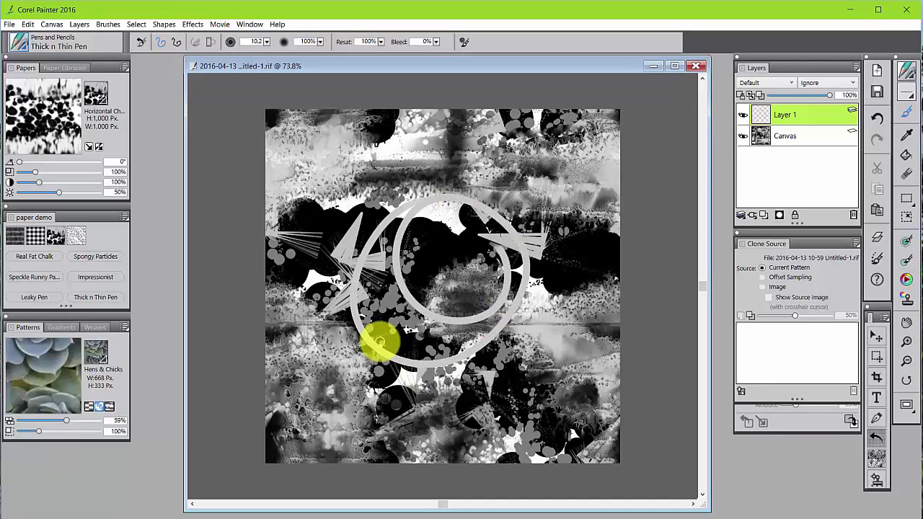
{"action": "right_click", "coordinate": [802, 117]}
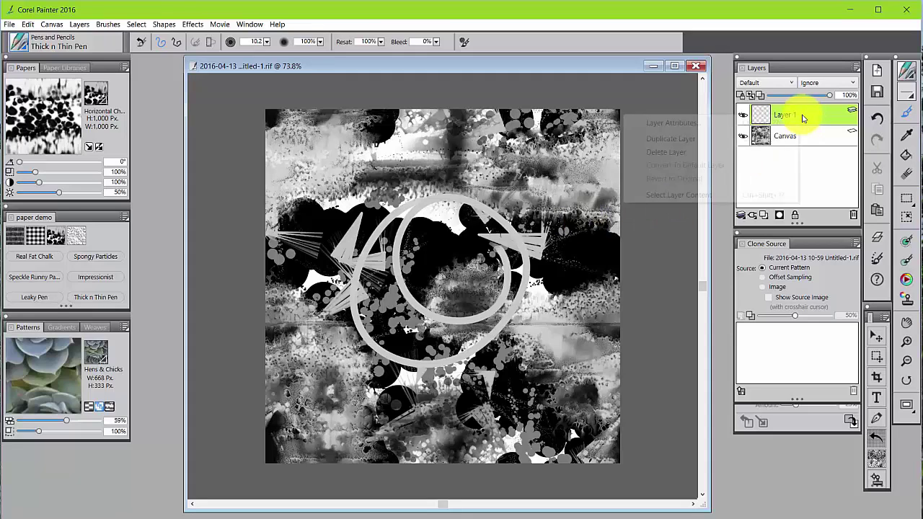
{"action": "left_click", "coordinate": [670, 138]}
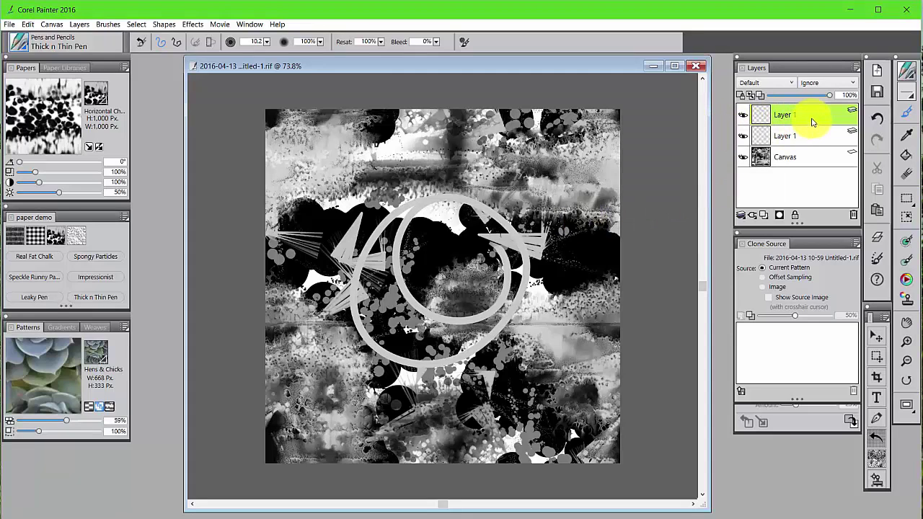
{"action": "right_click", "coordinate": [811, 121]}
{"action": "left_click", "coordinate": [700, 158]}
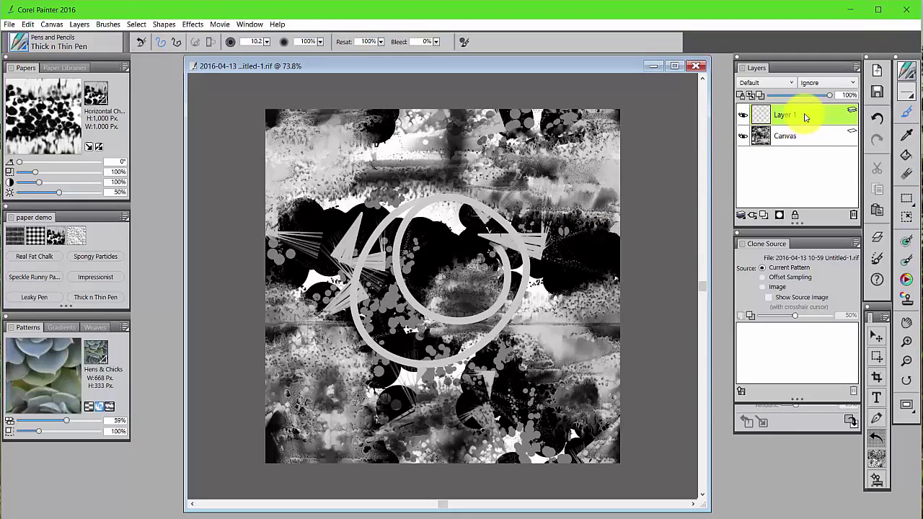
Duplicate the loop layer five times and hide all the copies above the lowest Layer 1
{"action": "right_click", "coordinate": [805, 118]}
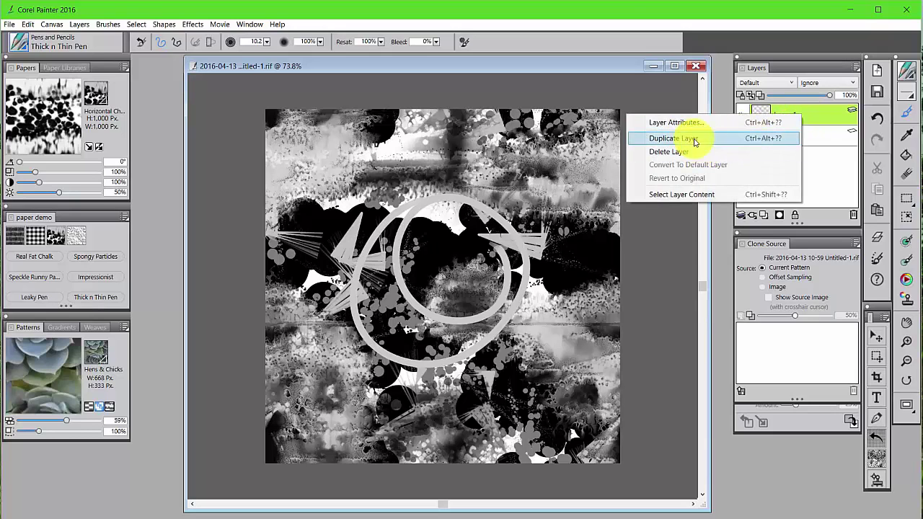
{"action": "left_click", "coordinate": [694, 139]}
{"action": "right_click", "coordinate": [805, 117]}
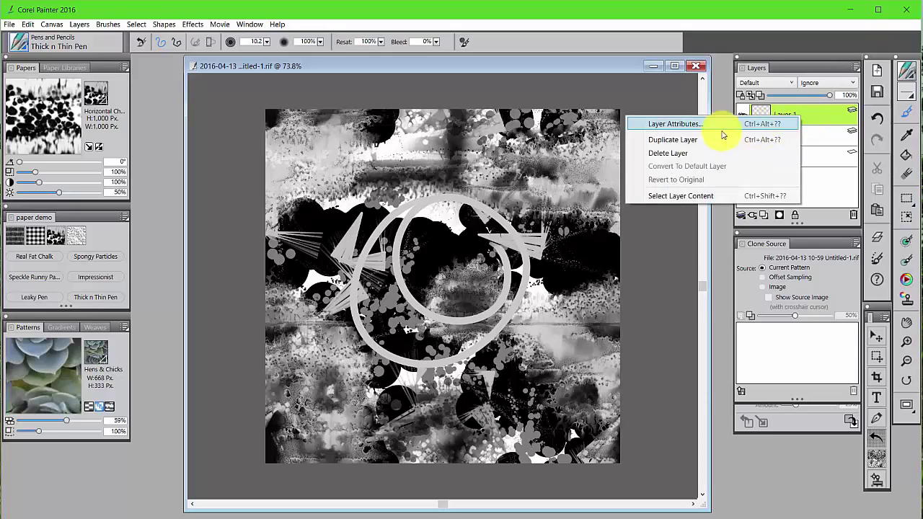
{"action": "left_click", "coordinate": [678, 140]}
{"action": "right_click", "coordinate": [812, 118]}
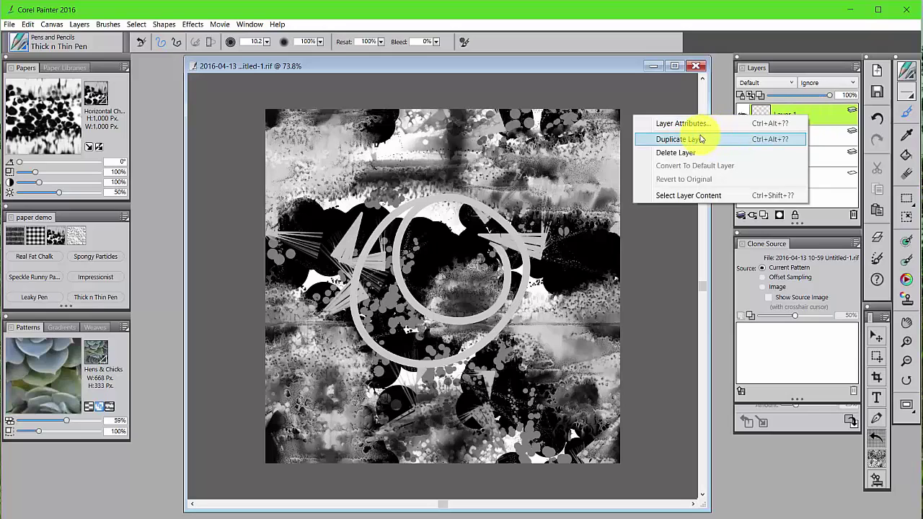
{"action": "left_click", "coordinate": [699, 139]}
{"action": "right_click", "coordinate": [788, 123]}
{"action": "left_click", "coordinate": [689, 141]}
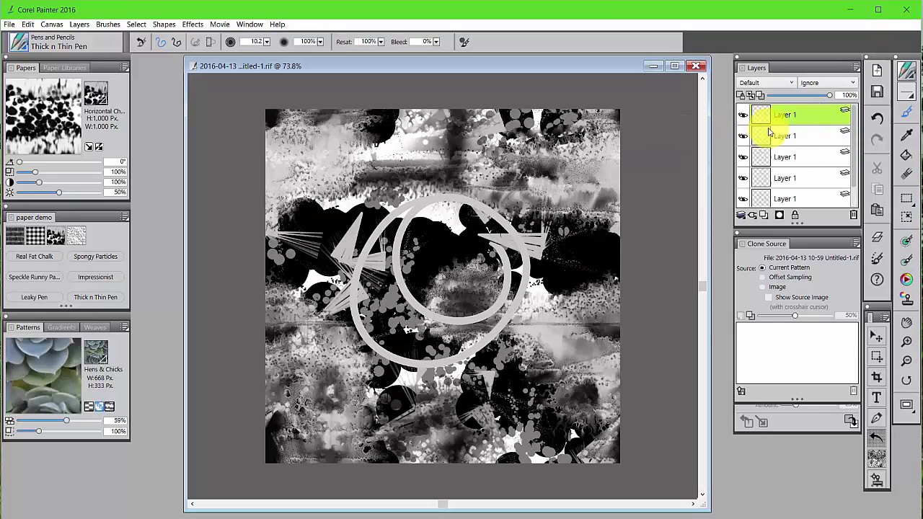
{"action": "right_click", "coordinate": [807, 117]}
{"action": "left_click", "coordinate": [699, 140]}
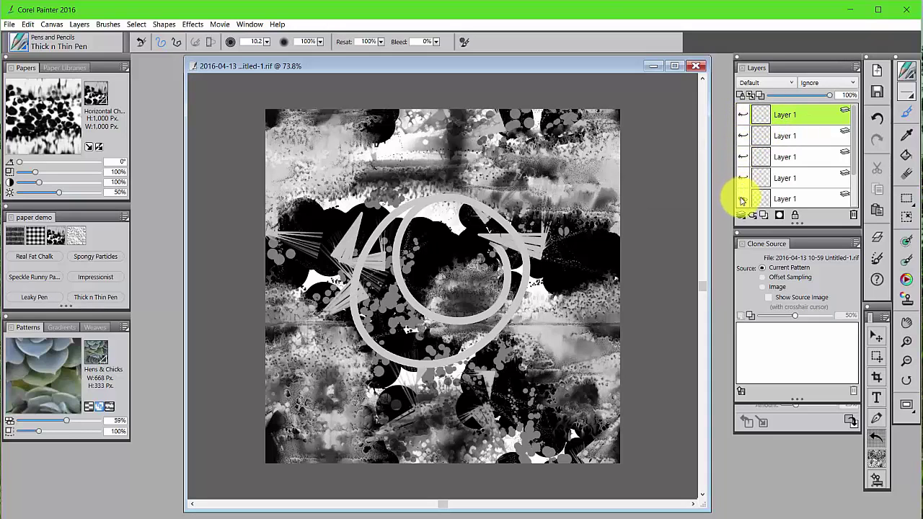
Shift the wrapped canvas artwork right and down beneath the loop
{"action": "scroll", "coordinate": [861, 151], "scroll_direction": "down", "scroll_amount": 2}
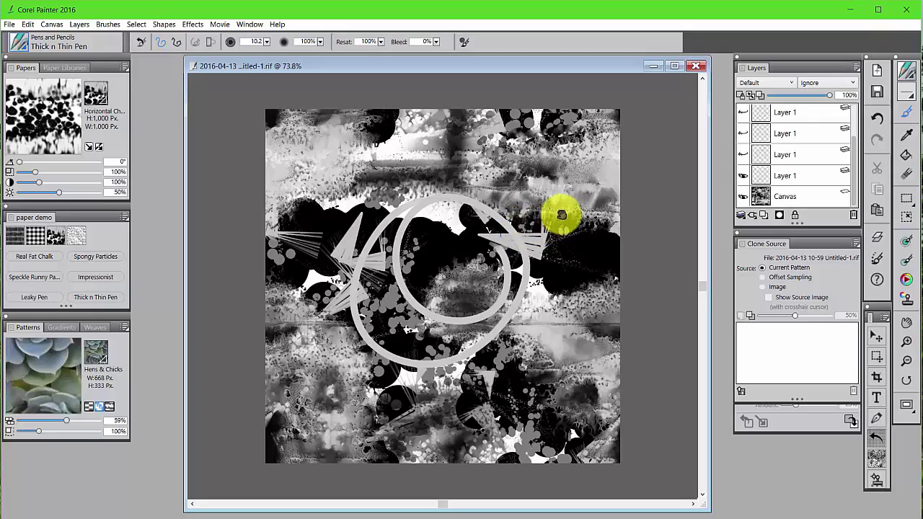
{"action": "mouse_move", "coordinate": [557, 209]}
{"action": "left_mouse_down"}
{"action": "mouse_move", "coordinate": [541, 222]}
{"action": "mouse_move", "coordinate": [497, 202]}
{"action": "mouse_move", "coordinate": [546, 178]}
{"action": "mouse_move", "coordinate": [556, 223]}
{"action": "mouse_move", "coordinate": [511, 194]}
{"action": "mouse_move", "coordinate": [498, 212]}
{"action": "mouse_move", "coordinate": [455, 231]}
{"action": "mouse_move", "coordinate": [433, 289]}
{"action": "mouse_move", "coordinate": [478, 305]}
{"action": "mouse_move", "coordinate": [570, 309]}
{"action": "mouse_move", "coordinate": [587, 351]}
{"action": "mouse_move", "coordinate": [633, 343]}
{"action": "mouse_move", "coordinate": [626, 353]}
{"action": "mouse_move", "coordinate": [653, 385]}
{"action": "mouse_move", "coordinate": [682, 377]}
{"action": "mouse_move", "coordinate": [671, 386]}
{"action": "mouse_move", "coordinate": [663, 377]}
{"action": "left_mouse_up"}
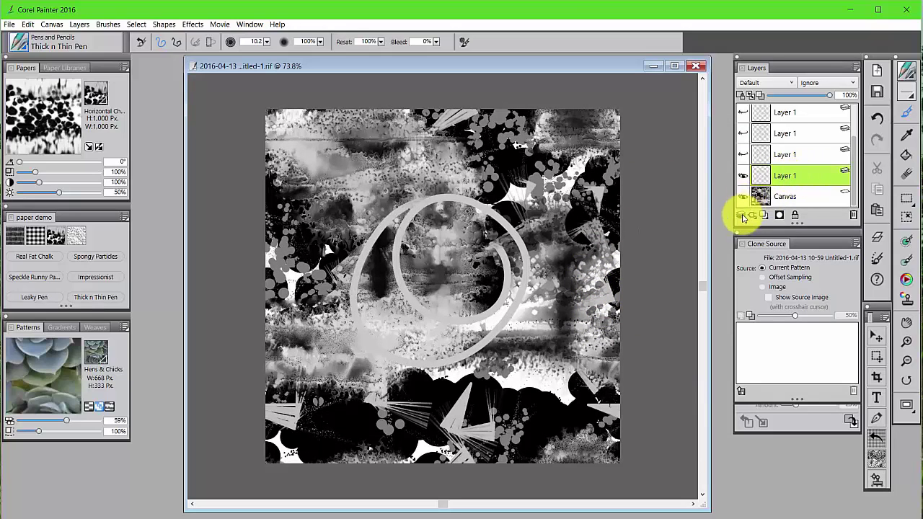
Drop the lowest loop layer onto the canvas and shift the wrapped artwork up and left so the loop splits across the four corners
{"action": "left_click", "coordinate": [745, 217]}
{"action": "left_click", "coordinate": [639, 264]}
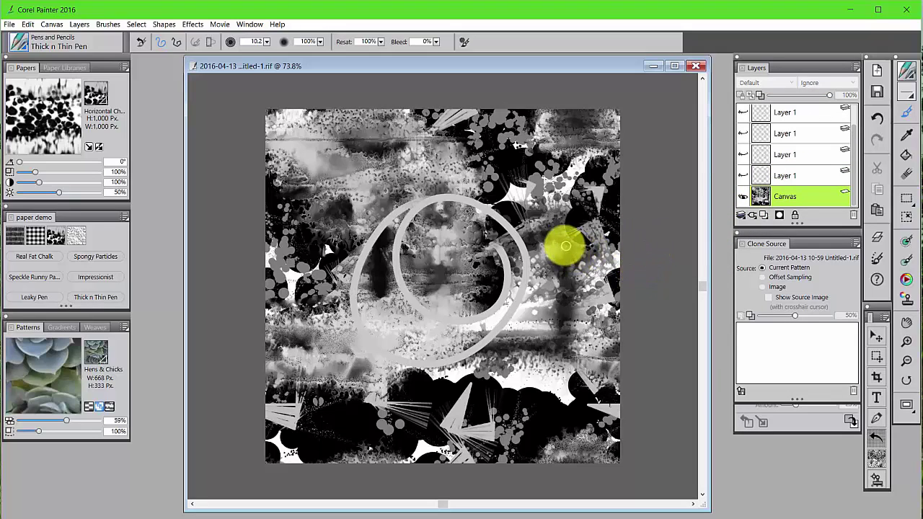
{"action": "left_click_drag", "start_coordinate": [532, 241], "coordinate": [381, 199]}
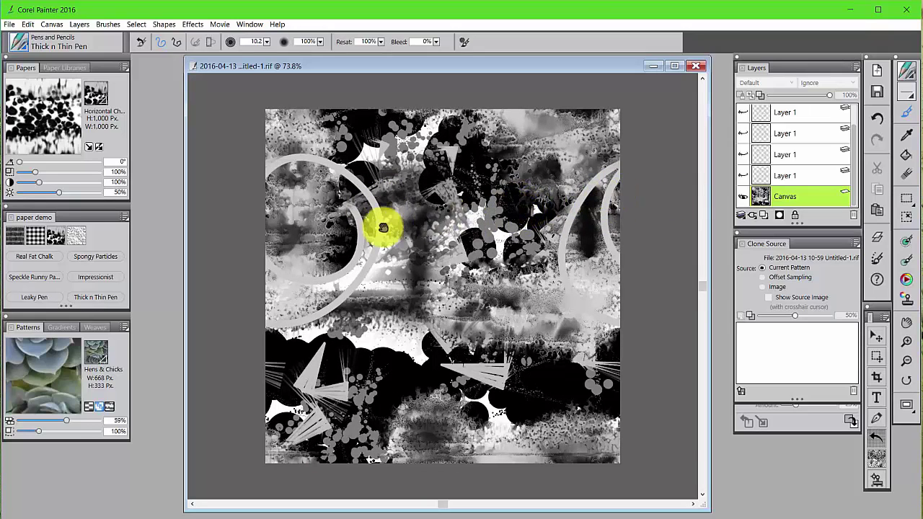
{"action": "left_click_drag", "start_coordinate": [365, 235], "coordinate": [379, 138]}
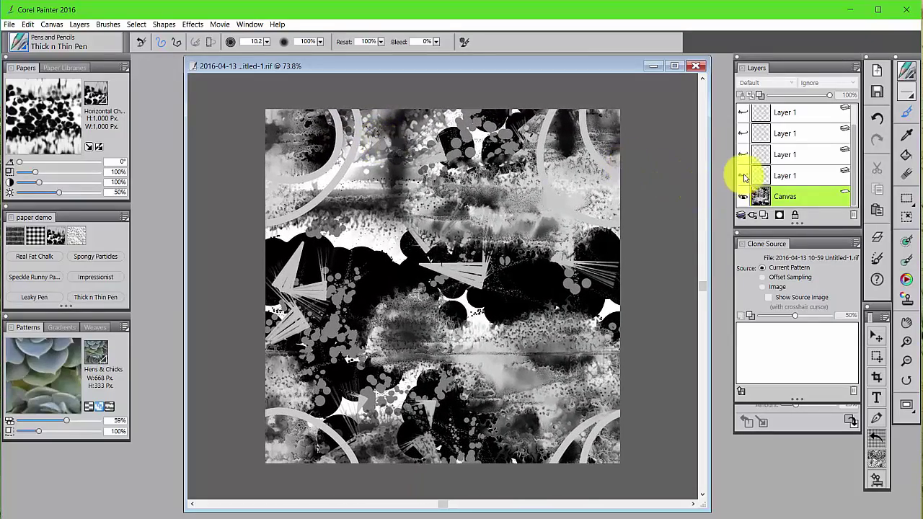
Show the next loop copy, drop it onto the canvas and shift the wrapped artwork slightly upward
{"action": "left_click", "coordinate": [743, 177]}
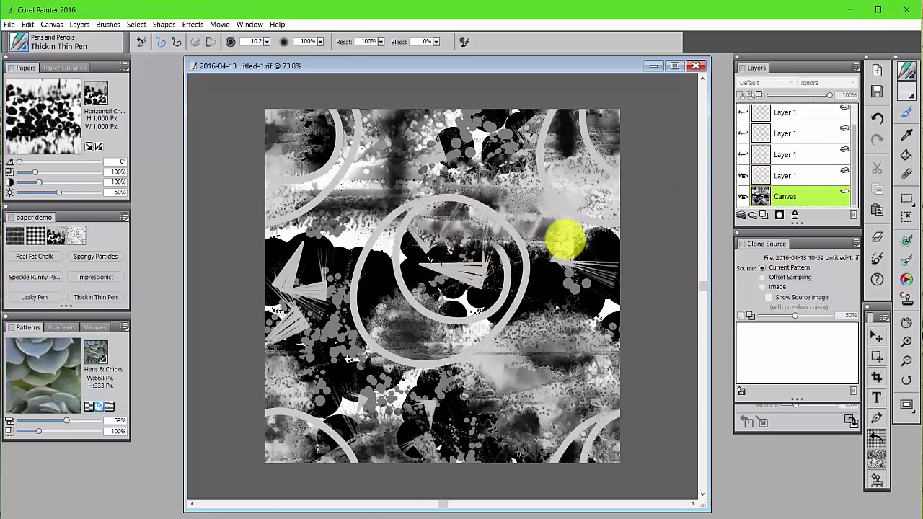
{"action": "left_click", "coordinate": [790, 176]}
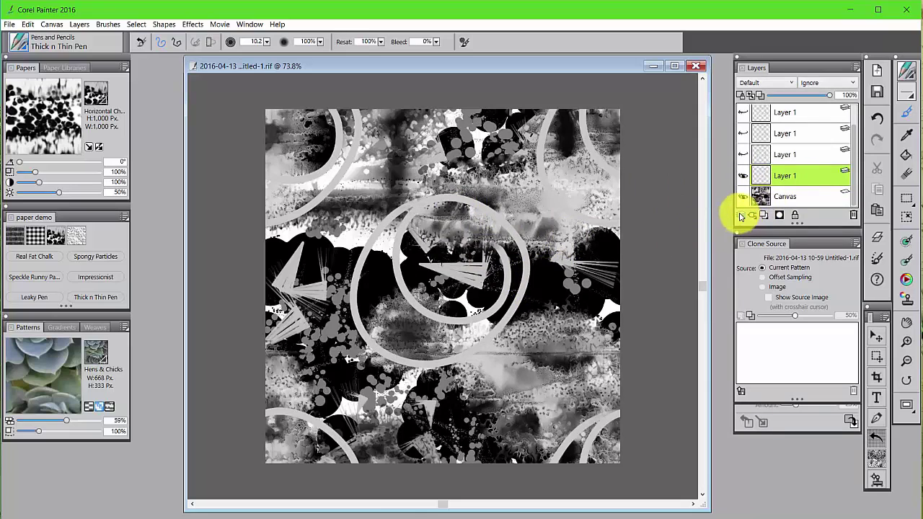
{"action": "left_click", "coordinate": [741, 215]}
{"action": "left_click", "coordinate": [630, 265]}
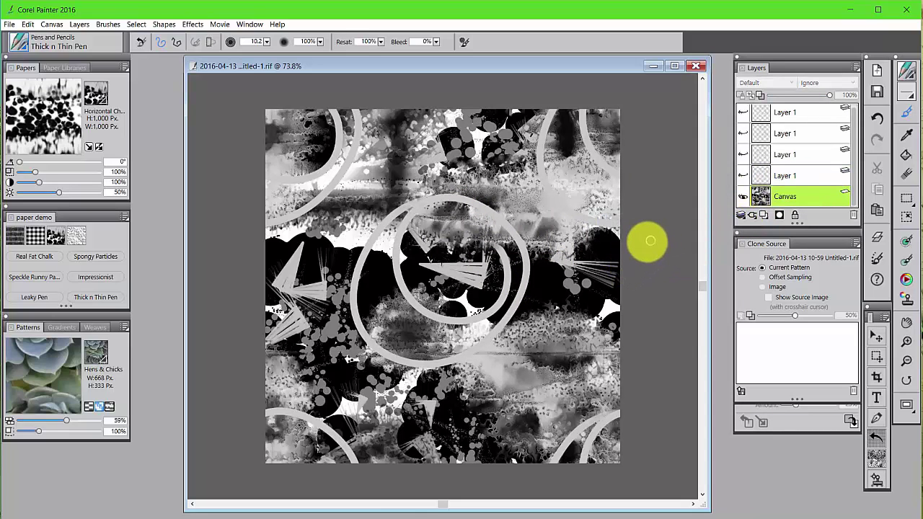
{"action": "left_click_drag", "start_coordinate": [550, 241], "coordinate": [452, 231]}
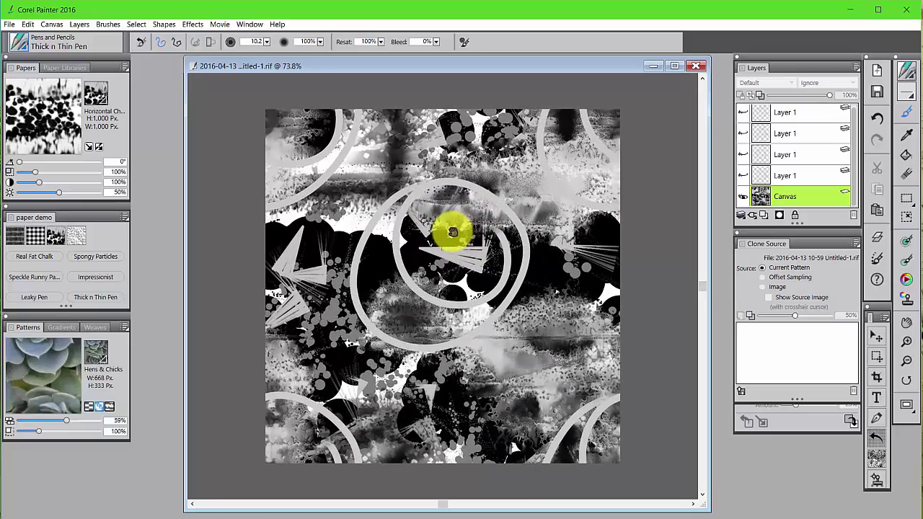
Show the lowest remaining loop layer and move its loop straight up with the Layer Adjuster so it overlaps the central loop's upper half
{"action": "left_click", "coordinate": [803, 176]}
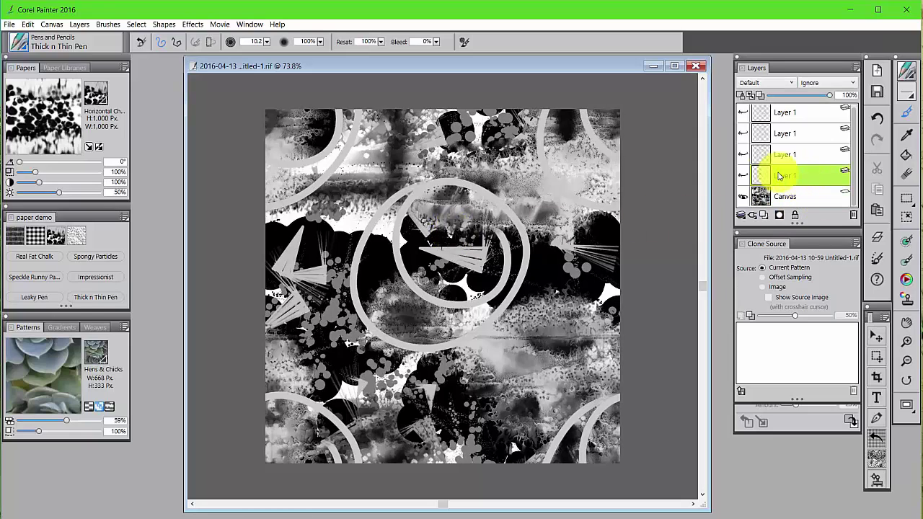
{"action": "left_click", "coordinate": [743, 177]}
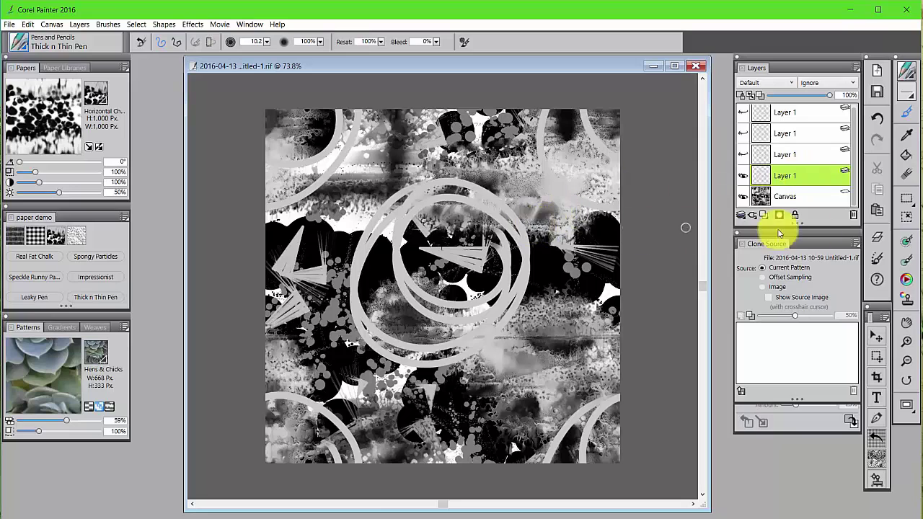
{"action": "left_click", "coordinate": [876, 336]}
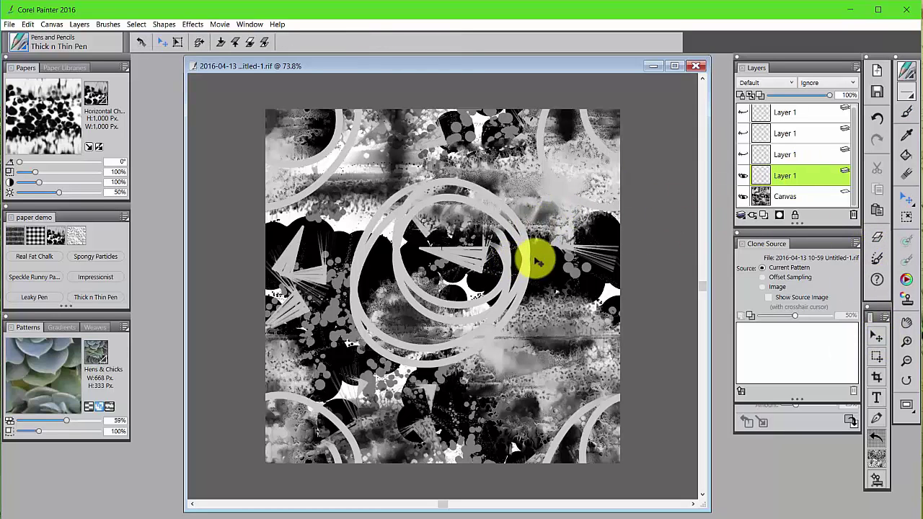
{"action": "left_click_drag", "start_coordinate": [498, 258], "coordinate": [506, 181]}
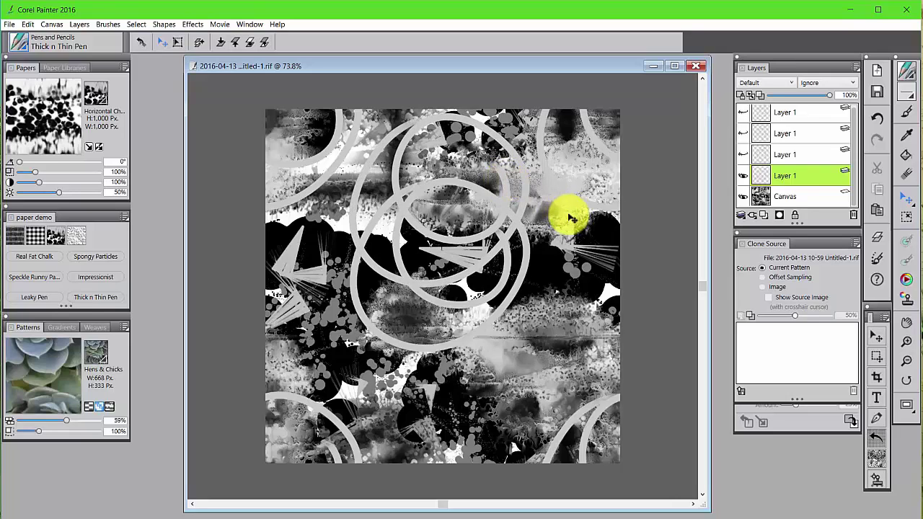
Show the second loop layer above the canvas and move its loop right and slightly down, overlapping the central loop
{"action": "left_click", "coordinate": [805, 160]}
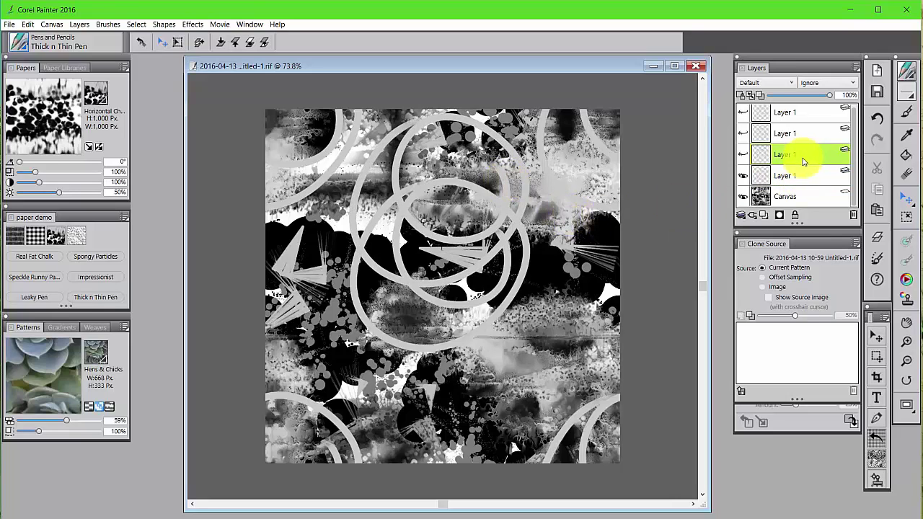
{"action": "left_click", "coordinate": [743, 158]}
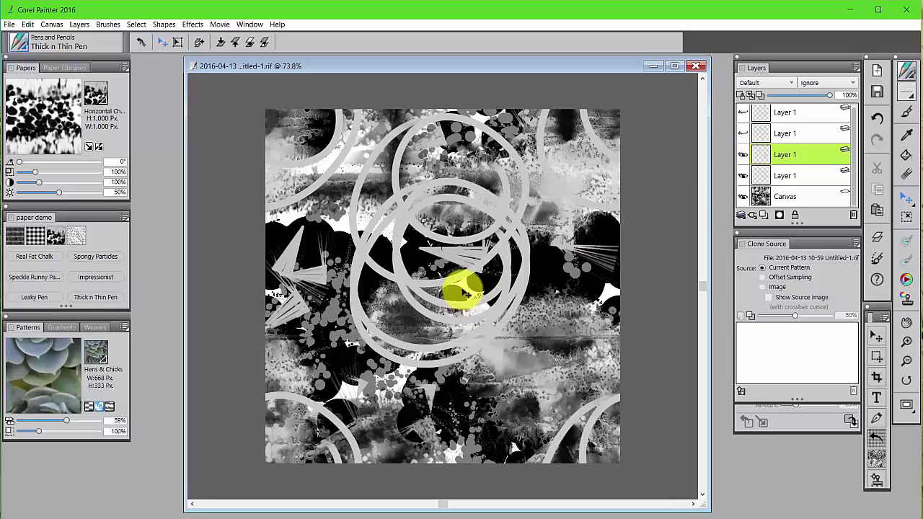
{"action": "left_click_drag", "start_coordinate": [457, 288], "coordinate": [551, 317]}
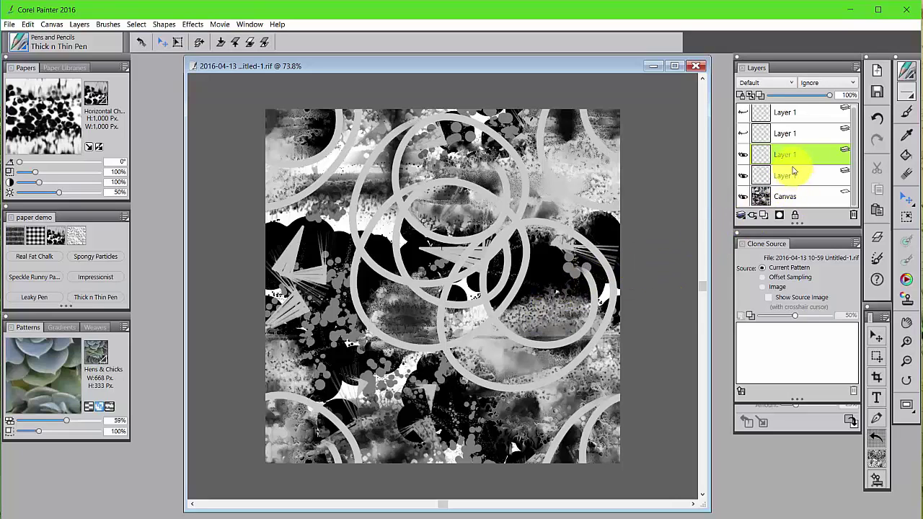
Show the third loop layer above the canvas and move its loop to the left of the central loop
{"action": "left_click", "coordinate": [743, 134]}
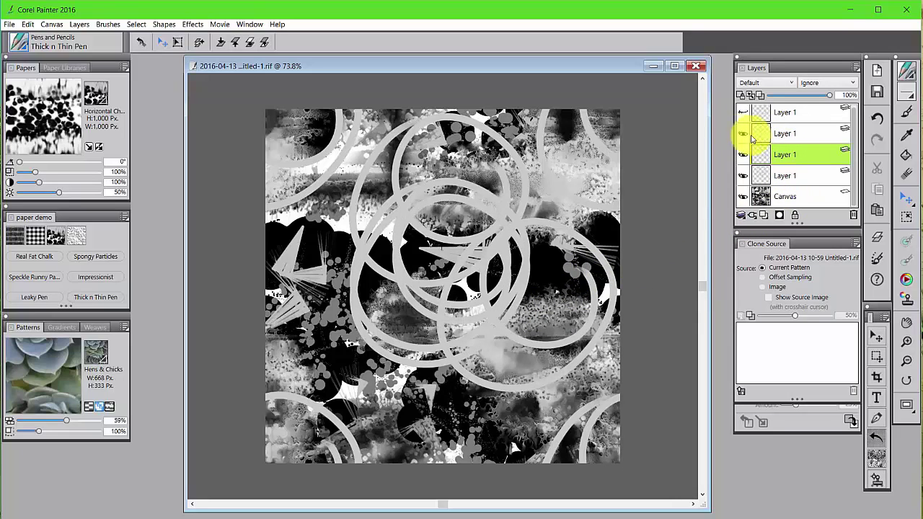
{"action": "left_click", "coordinate": [784, 135]}
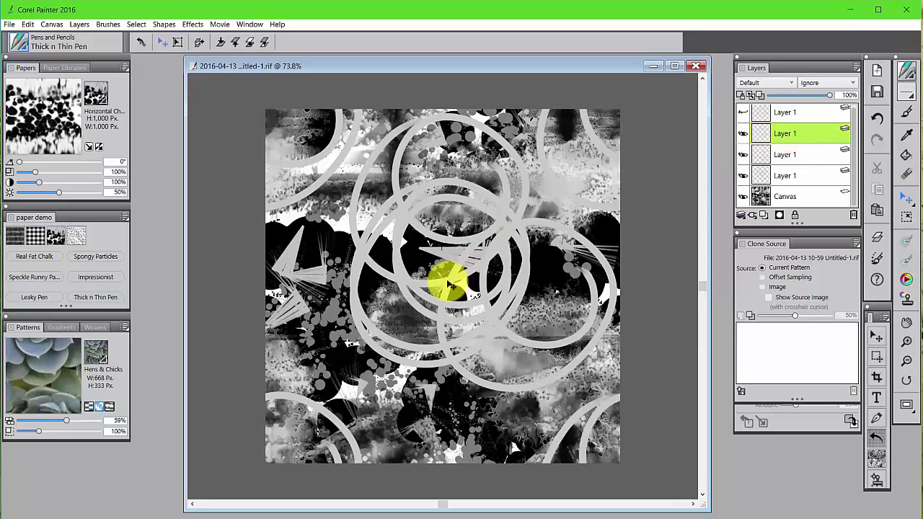
{"action": "left_click_drag", "start_coordinate": [442, 278], "coordinate": [365, 289]}
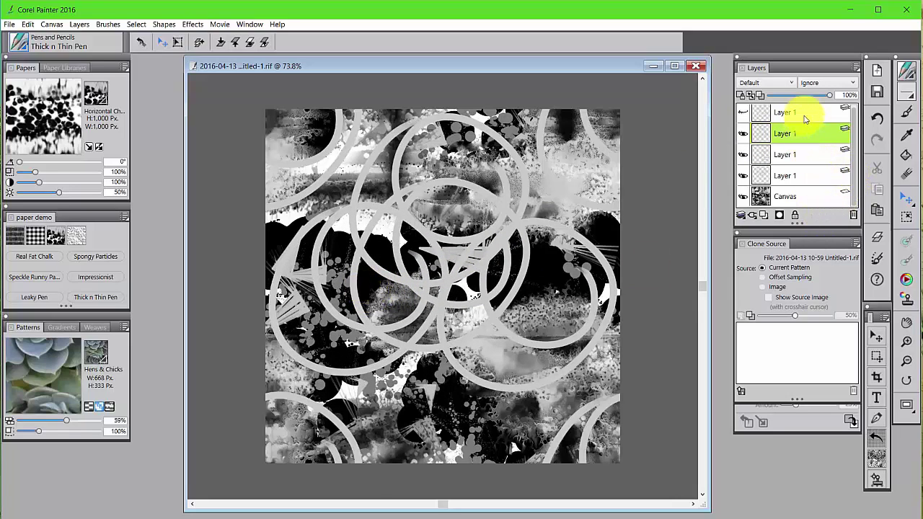
Show the topmost loop layer and move its loop down below the central loop, completing the flower-like cluster
{"action": "left_click", "coordinate": [804, 114]}
{"action": "left_click", "coordinate": [741, 116]}
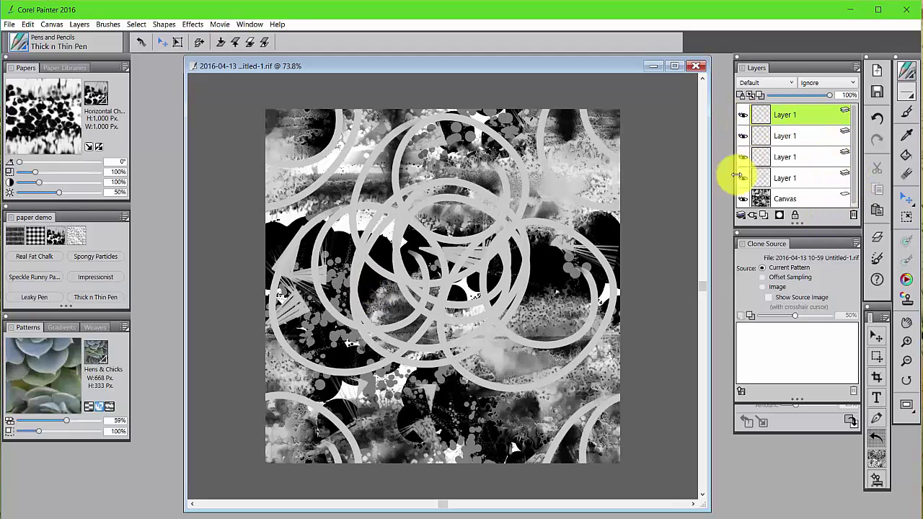
{"action": "left_click_drag", "start_coordinate": [456, 291], "coordinate": [474, 350]}
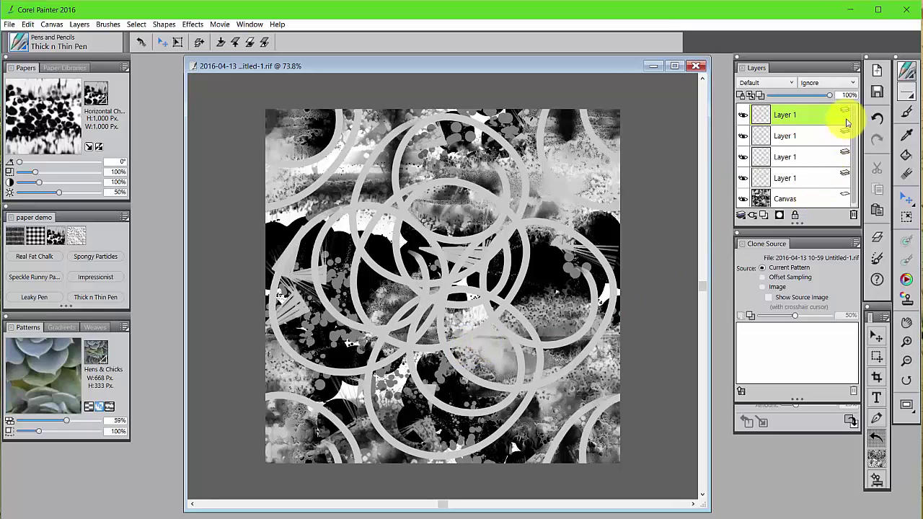
Drop all loop layers onto the canvas and shift the wrapped artwork so the loop cluster sits toward the right edge
{"action": "left_click", "coordinate": [856, 68]}
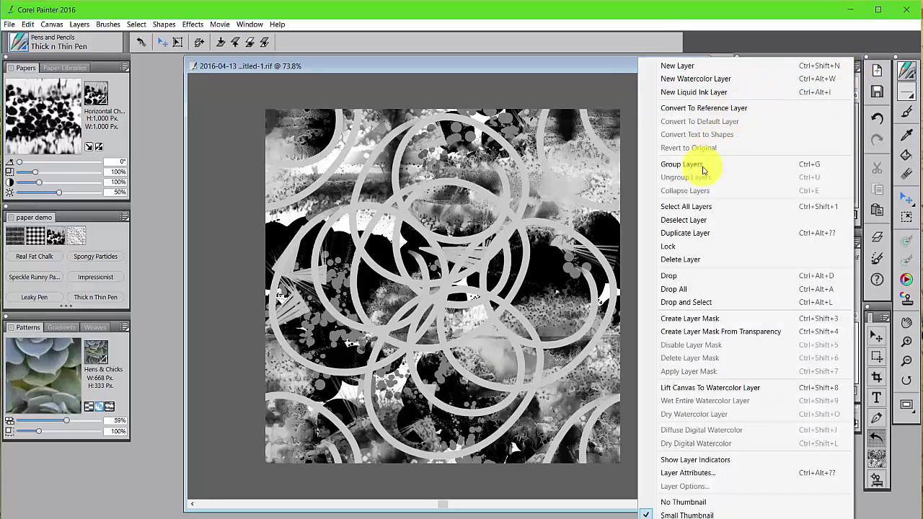
{"action": "left_click", "coordinate": [676, 292]}
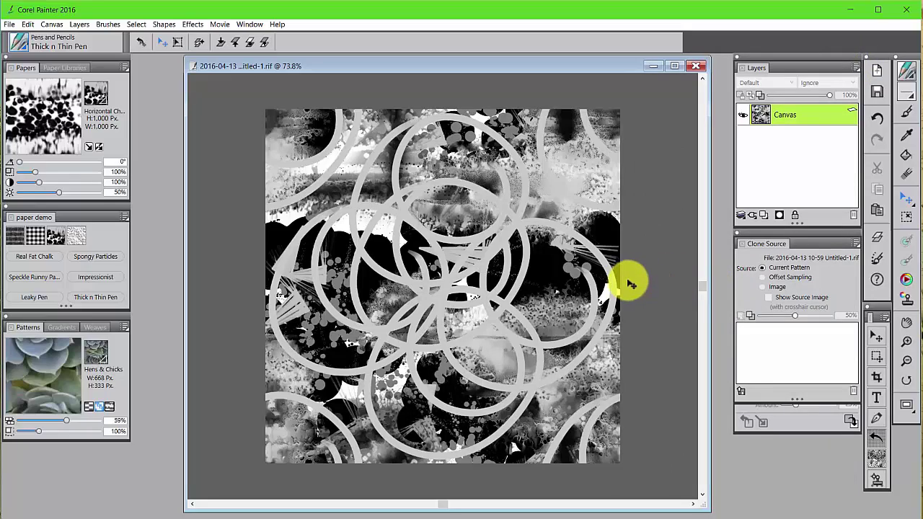
{"action": "mouse_move", "coordinate": [523, 264]}
{"action": "left_mouse_down"}
{"action": "mouse_move", "coordinate": [455, 269]}
{"action": "mouse_move", "coordinate": [471, 276]}
{"action": "mouse_move", "coordinate": [395, 320]}
{"action": "mouse_move", "coordinate": [478, 295]}
{"action": "mouse_move", "coordinate": [420, 295]}
{"action": "mouse_move", "coordinate": [449, 204]}
{"action": "mouse_move", "coordinate": [443, 284]}
{"action": "mouse_move", "coordinate": [478, 231]}
{"action": "mouse_move", "coordinate": [491, 298]}
{"action": "mouse_move", "coordinate": [537, 257]}
{"action": "left_mouse_up"}
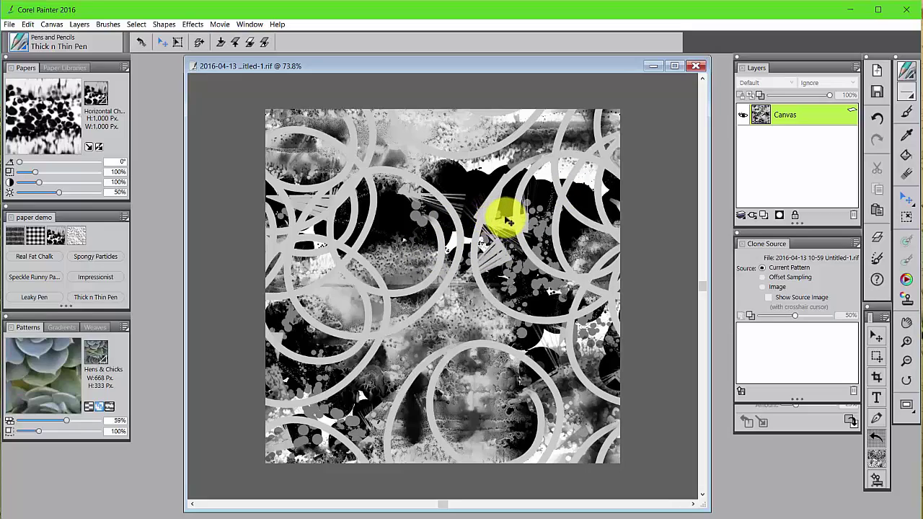
{"action": "left_click_drag", "start_coordinate": [505, 216], "coordinate": [477, 314]}
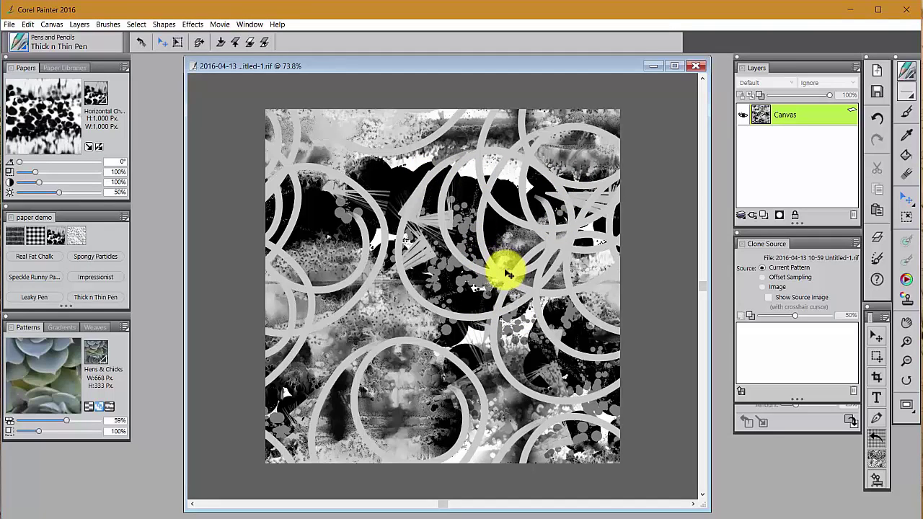
Select the whole canvas and choose the Clone Tony 4 paper from the Paper Demo library
{"action": "key", "text": "ctrl+a"}
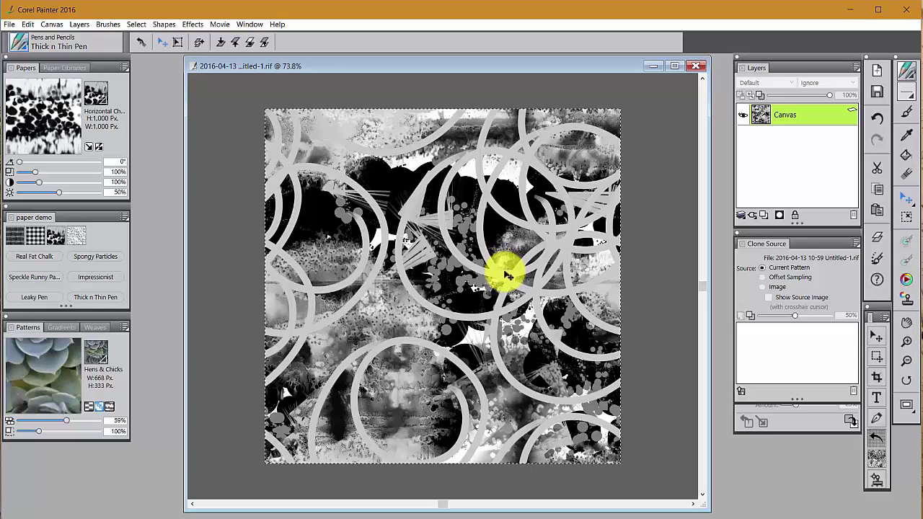
{"action": "left_click", "coordinate": [100, 95]}
{"action": "left_click_drag", "start_coordinate": [206, 129], "coordinate": [207, 284]}
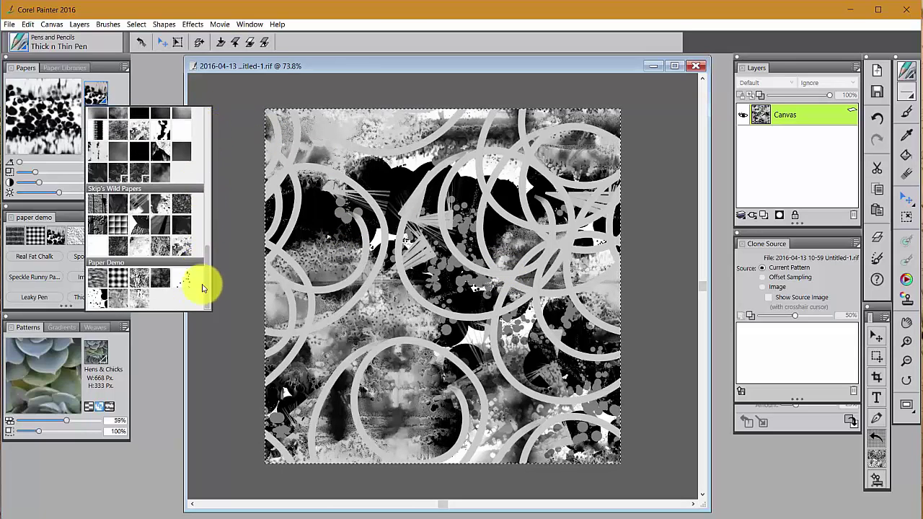
{"action": "left_click", "coordinate": [143, 295]}
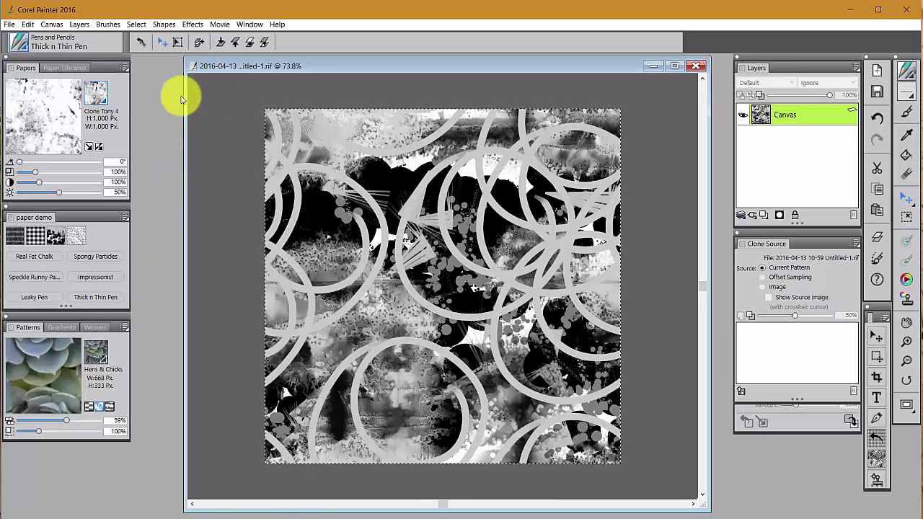
Capture the selected artwork as a paper named Paper Demo Water with a crossfade of 0
{"action": "left_click", "coordinate": [124, 67]}
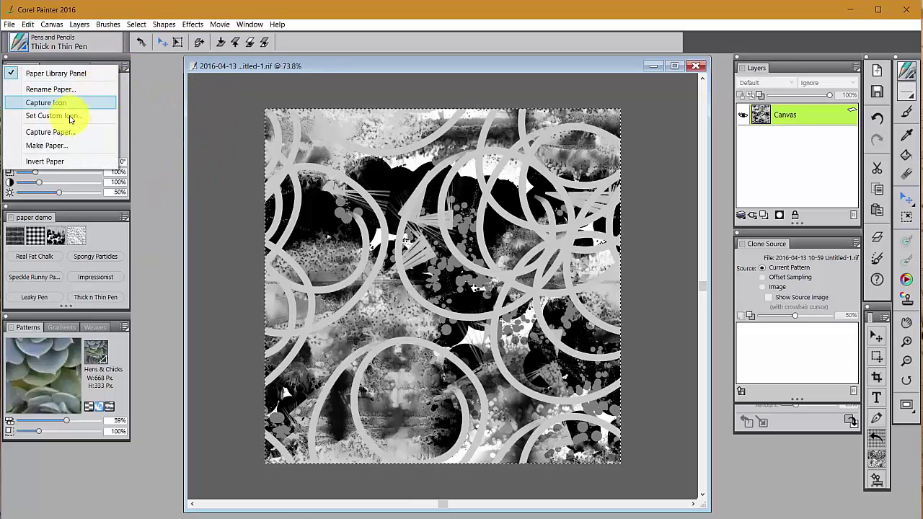
{"action": "left_click", "coordinate": [52, 132]}
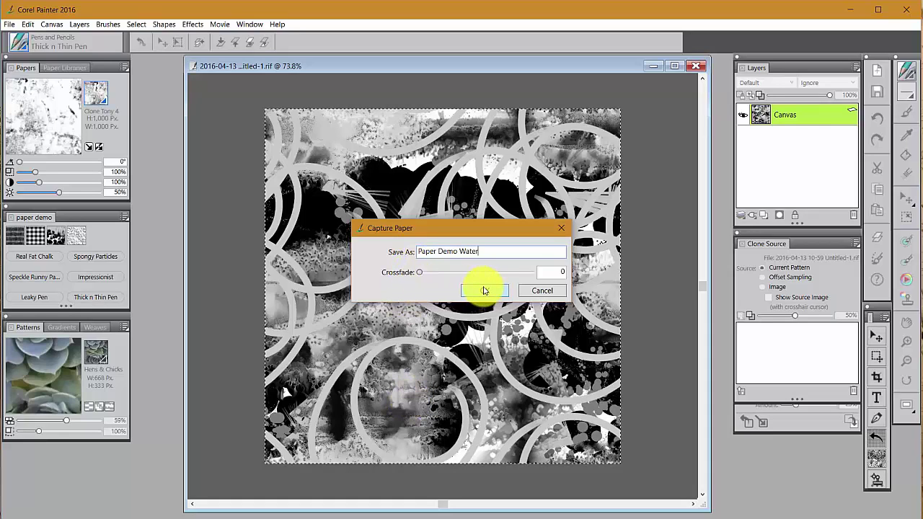
{"action": "left_click", "coordinate": [484, 291]}
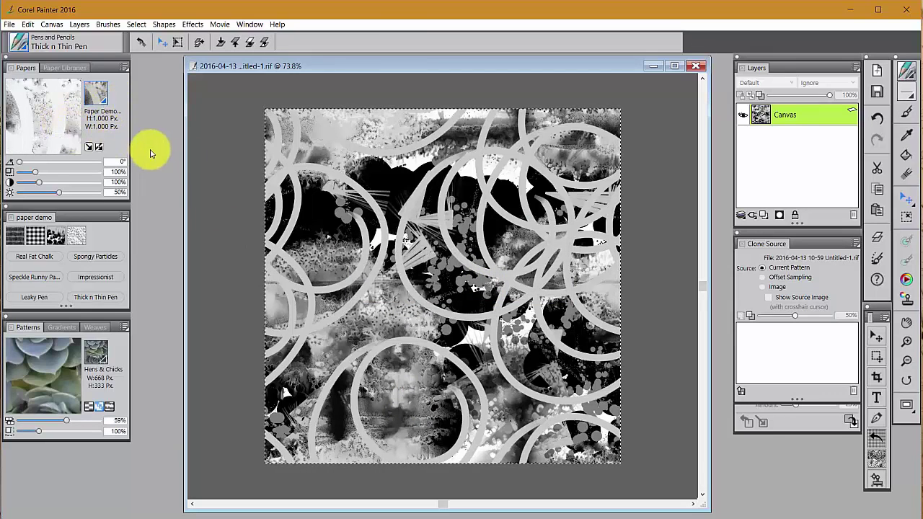
Minimize the pattern document and set up a new image 2000 pixels wide and 2000 pixels high
{"action": "left_click", "coordinate": [653, 66]}
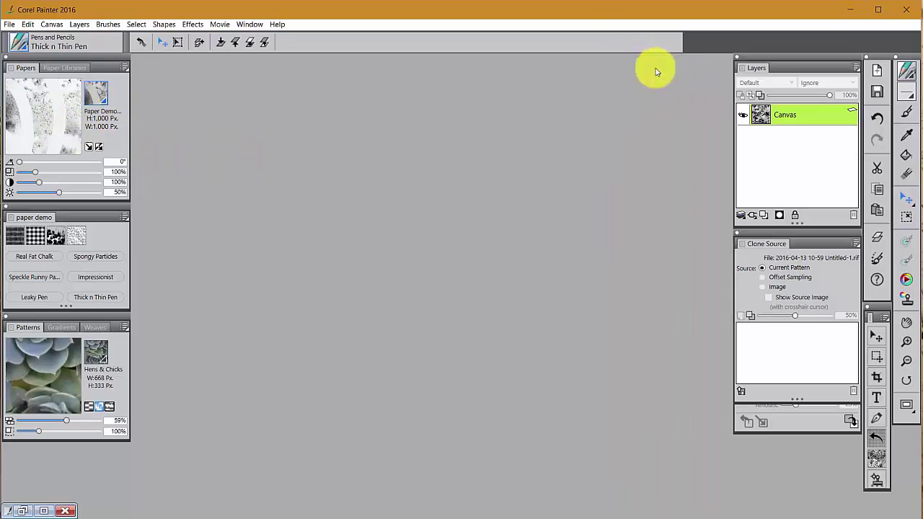
{"action": "left_click", "coordinate": [9, 24]}
{"action": "left_click", "coordinate": [155, 167]}
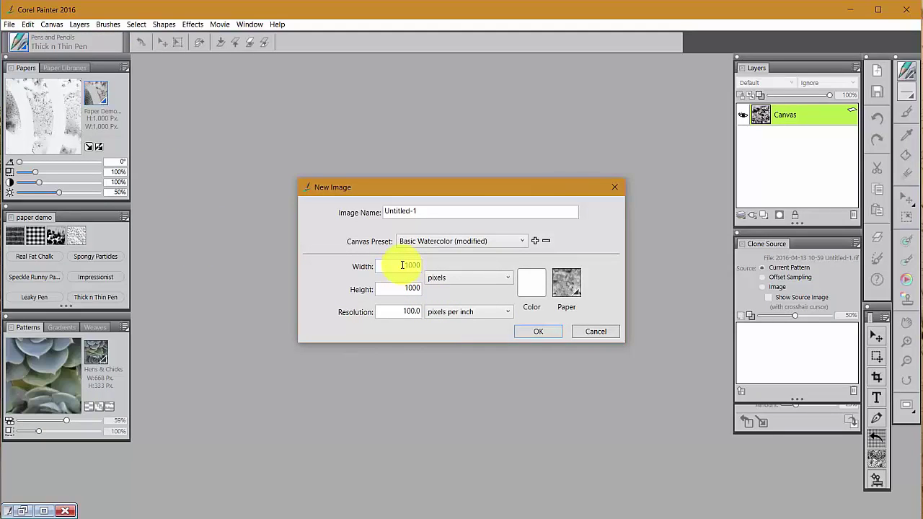
{"action": "double_click", "coordinate": [402, 265]}
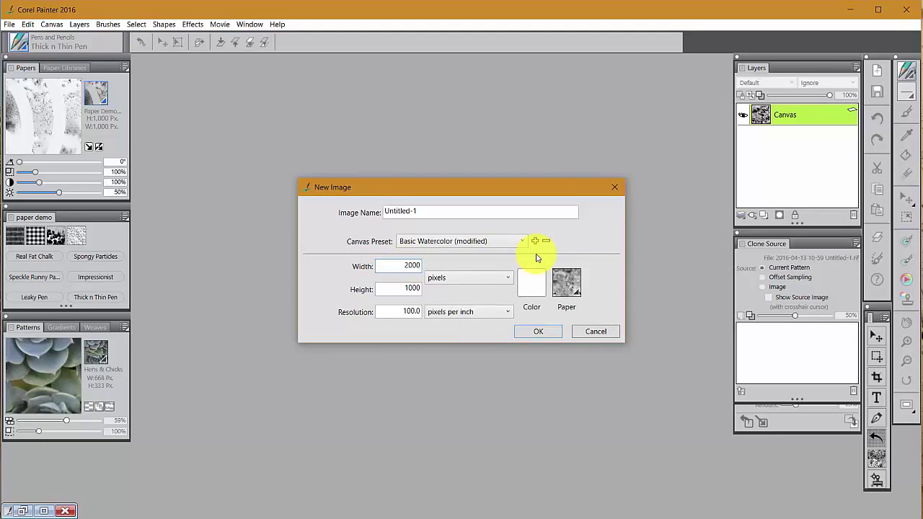
{"action": "double_click", "coordinate": [410, 289]}
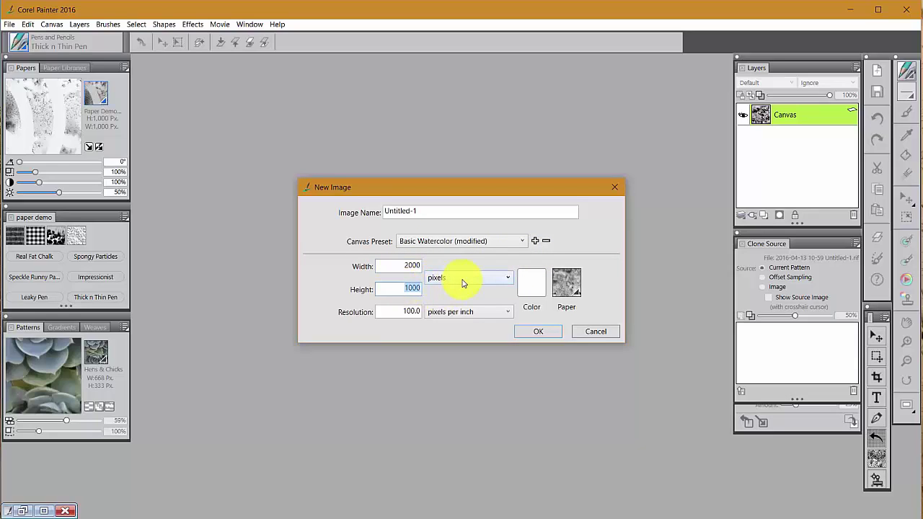
Choose the captured Paper Demo Water texture from the Paper Demo library as the new image's paper and create the image
{"action": "left_click", "coordinate": [577, 297]}
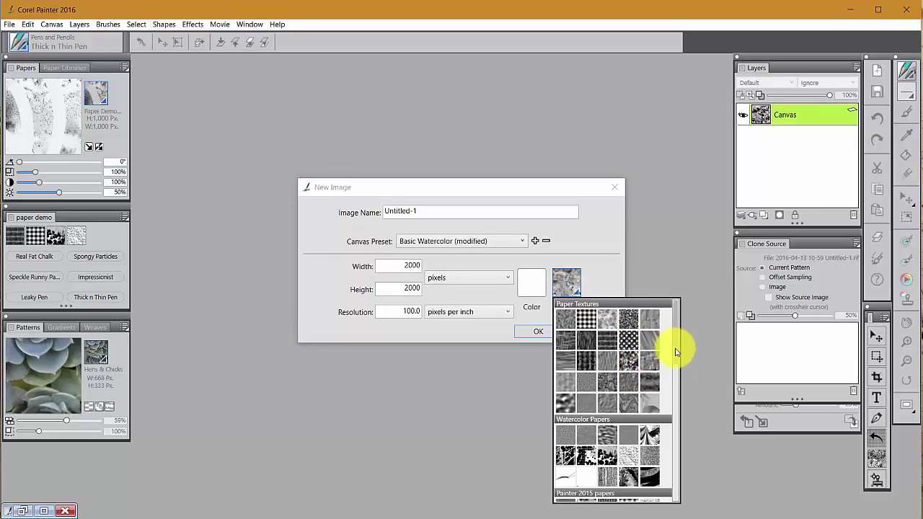
{"action": "left_click_drag", "start_coordinate": [676, 352], "coordinate": [676, 495]}
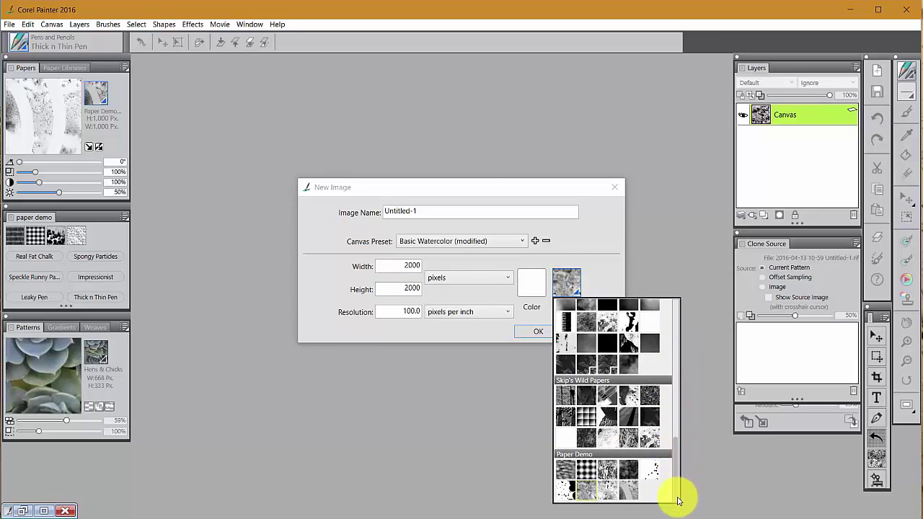
{"action": "left_click", "coordinate": [626, 494]}
{"action": "left_click", "coordinate": [539, 332]}
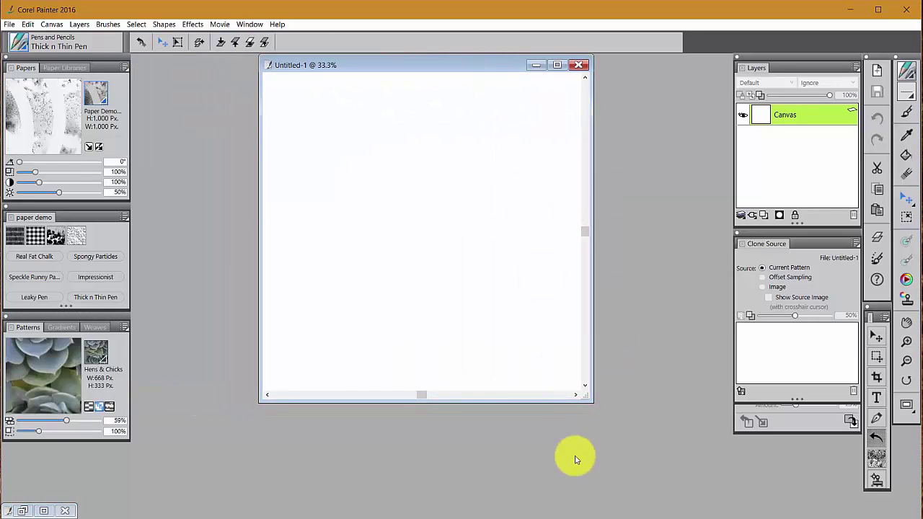
Enlarge the new document's window to show the whole canvas and close the Clone Source panel
{"action": "left_click_drag", "start_coordinate": [589, 400], "coordinate": [669, 496]}
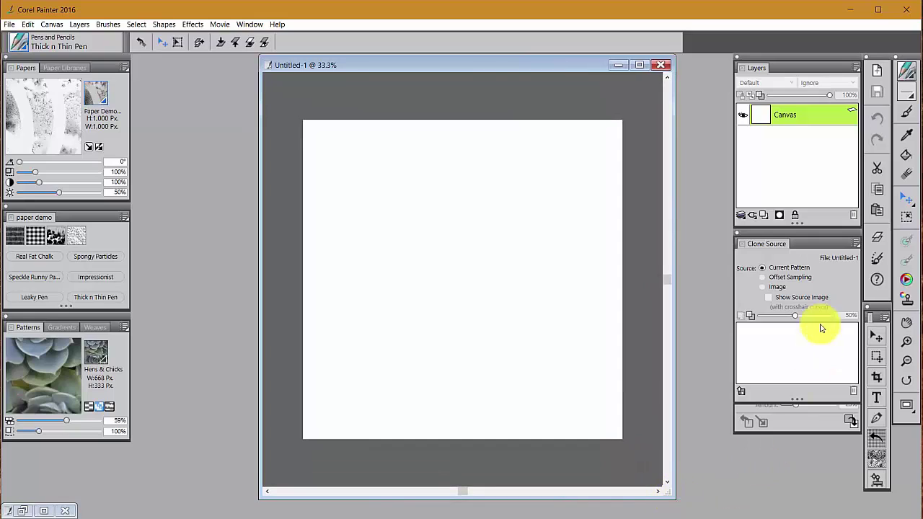
{"action": "left_click", "coordinate": [742, 232]}
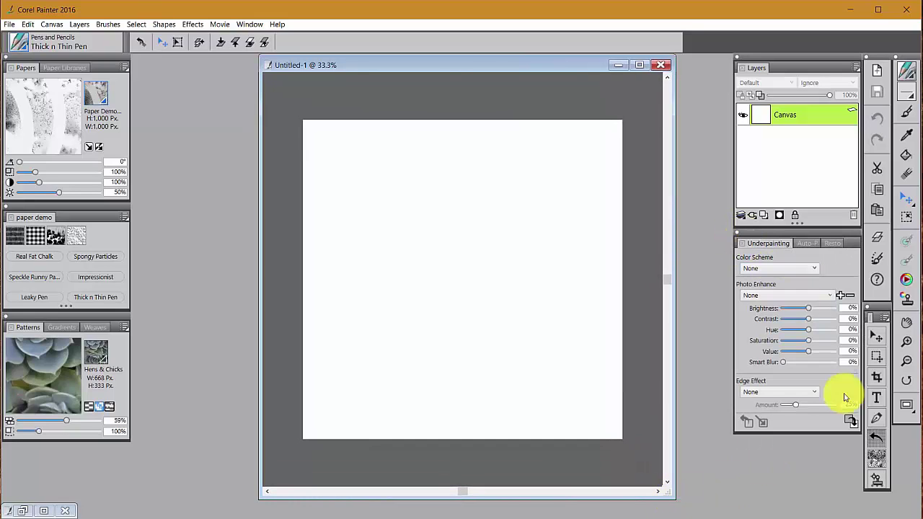
Fill the blank canvas with the current paper texture, and redo the fill on a cleared canvas with the paper scaled to 200%
{"action": "left_click", "coordinate": [878, 460]}
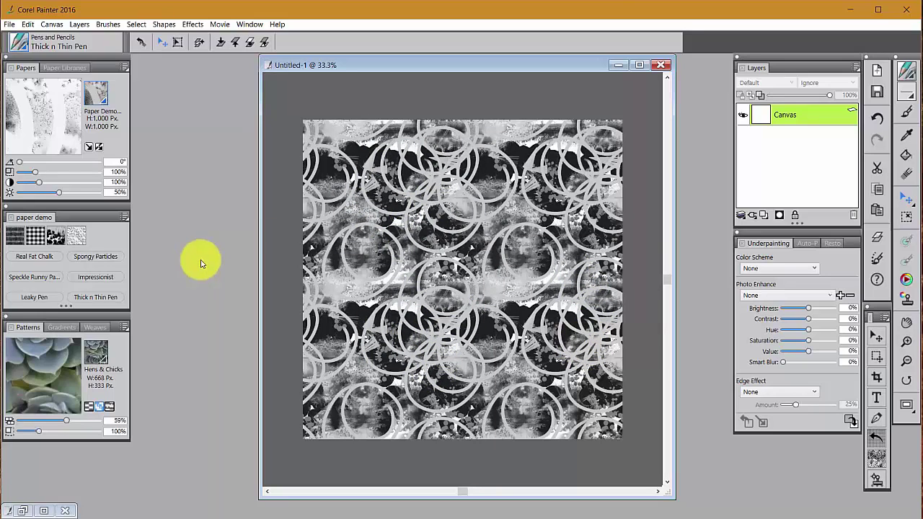
{"action": "left_click", "coordinate": [110, 171]}
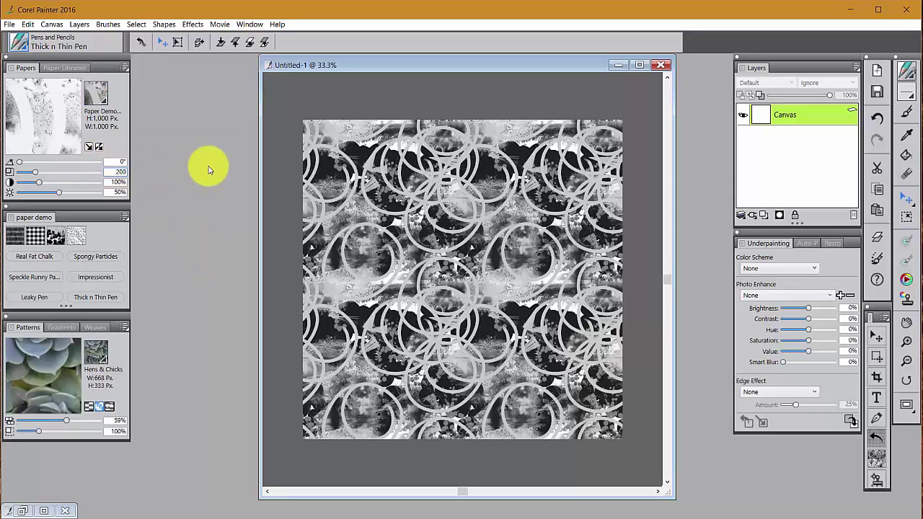
{"action": "key", "text": "Return"}
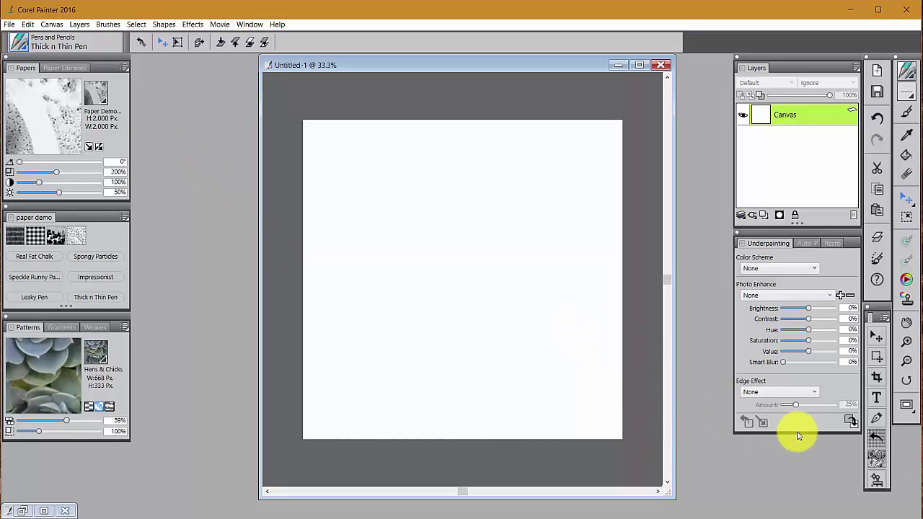
{"action": "left_click", "coordinate": [875, 457]}
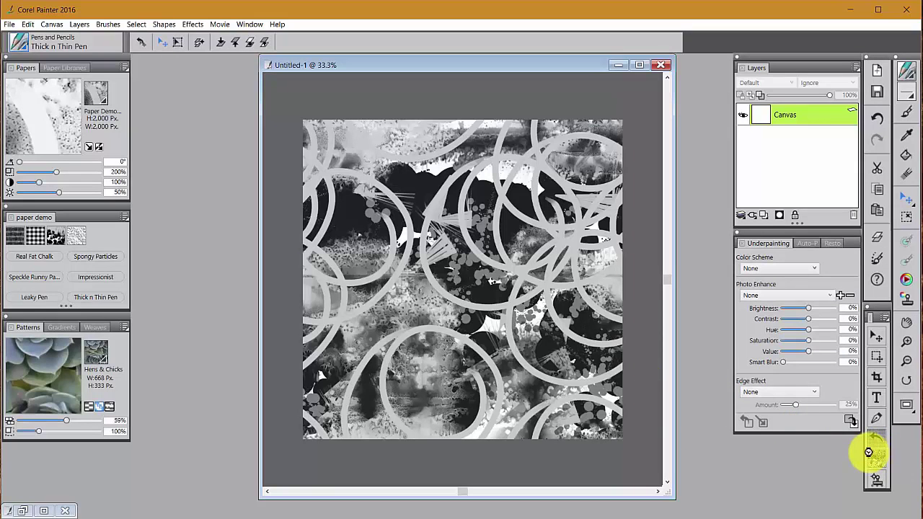